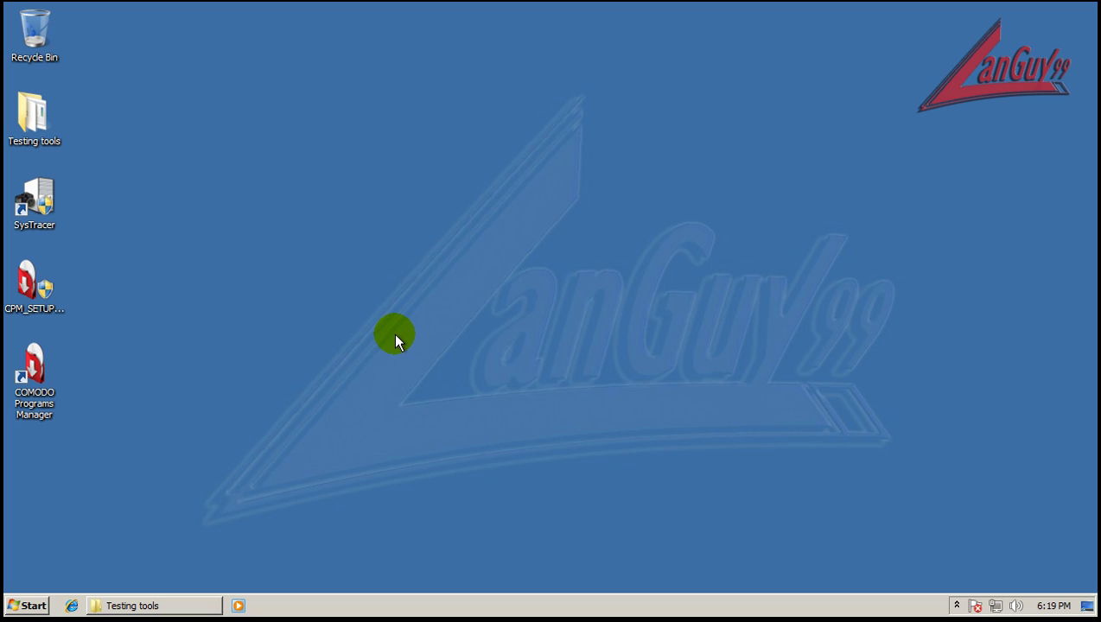
# Step: Launch COMODO Programs Manager from its desktop shortcut
pyautogui.doubleClick(35, 367)
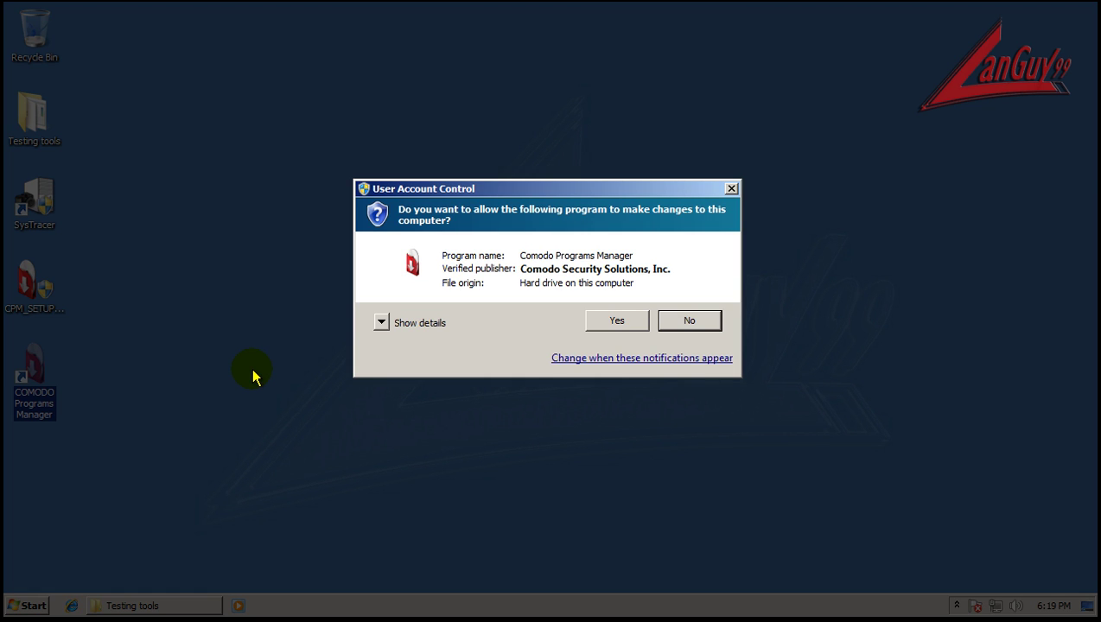
# Step: Approve the User Account Control prompt so COMODO Programs Manager opens on its Summary page
pyautogui.click(606, 323)
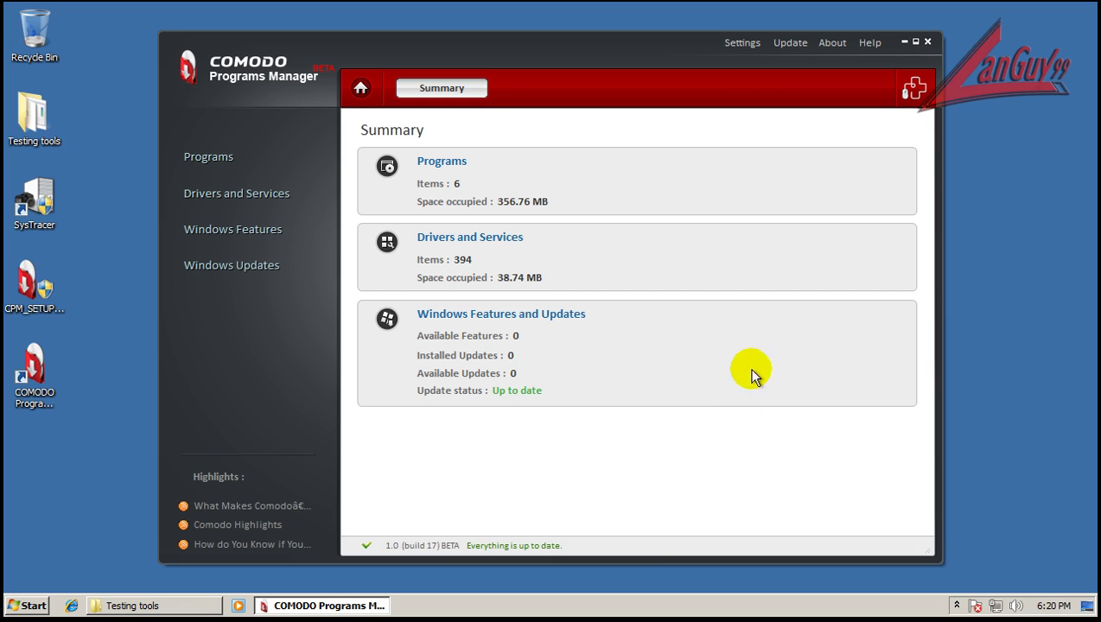
# Step: Inspect Adobe Reader 9.3, Flash Player 10, Java update 20 and VMware Tools, then show Drivers and Services
pyautogui.click(221, 161)
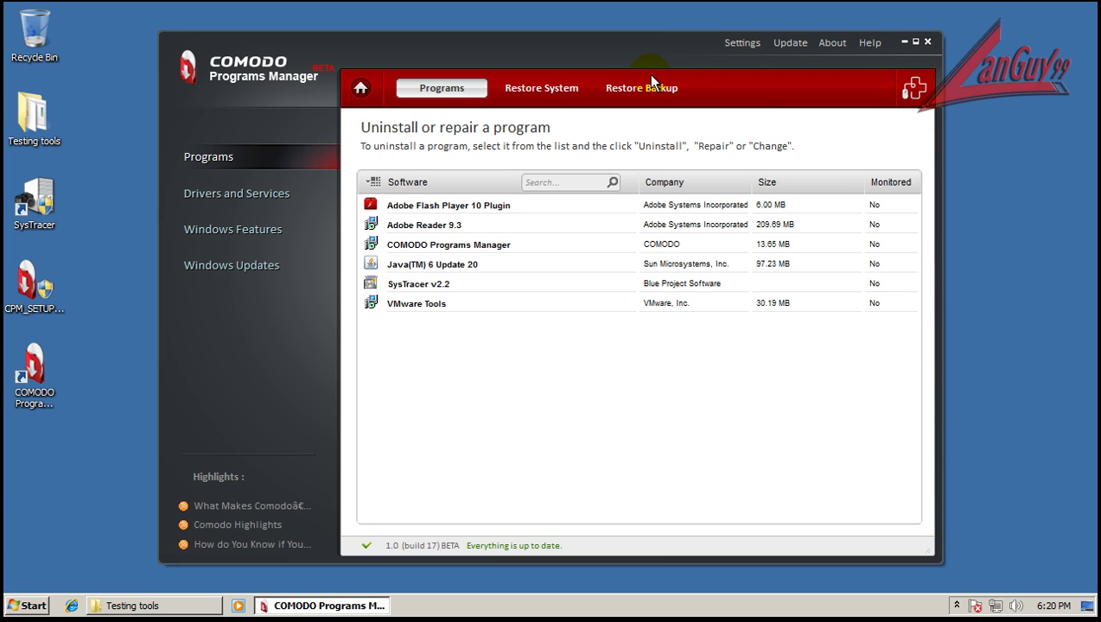
pyautogui.click(421, 225)
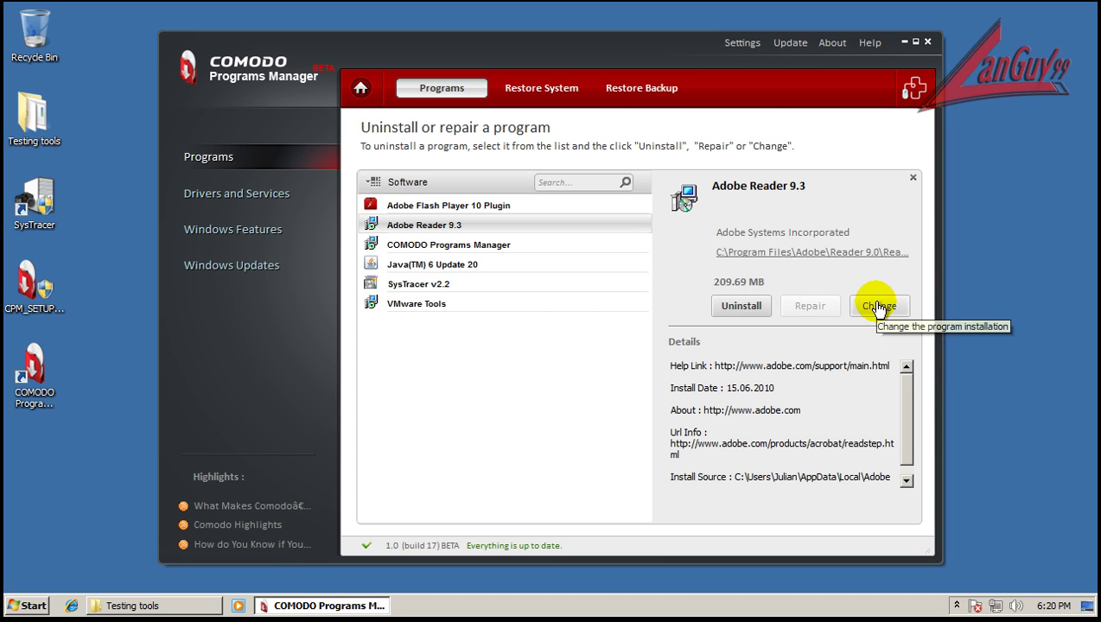
pyautogui.click(455, 207)
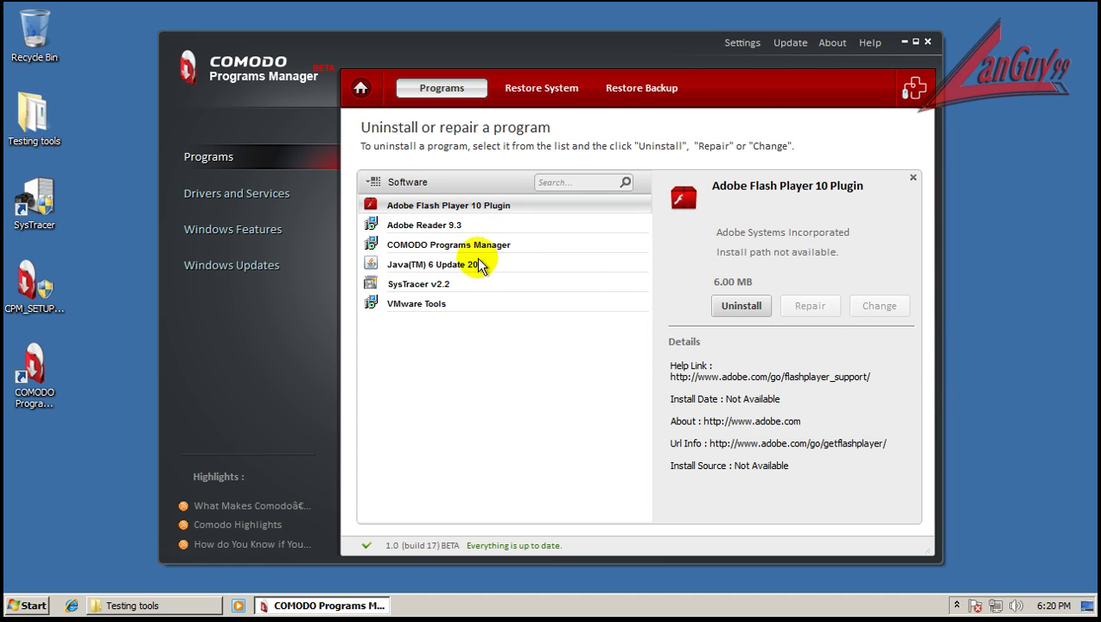
pyautogui.click(441, 266)
pyautogui.click(430, 304)
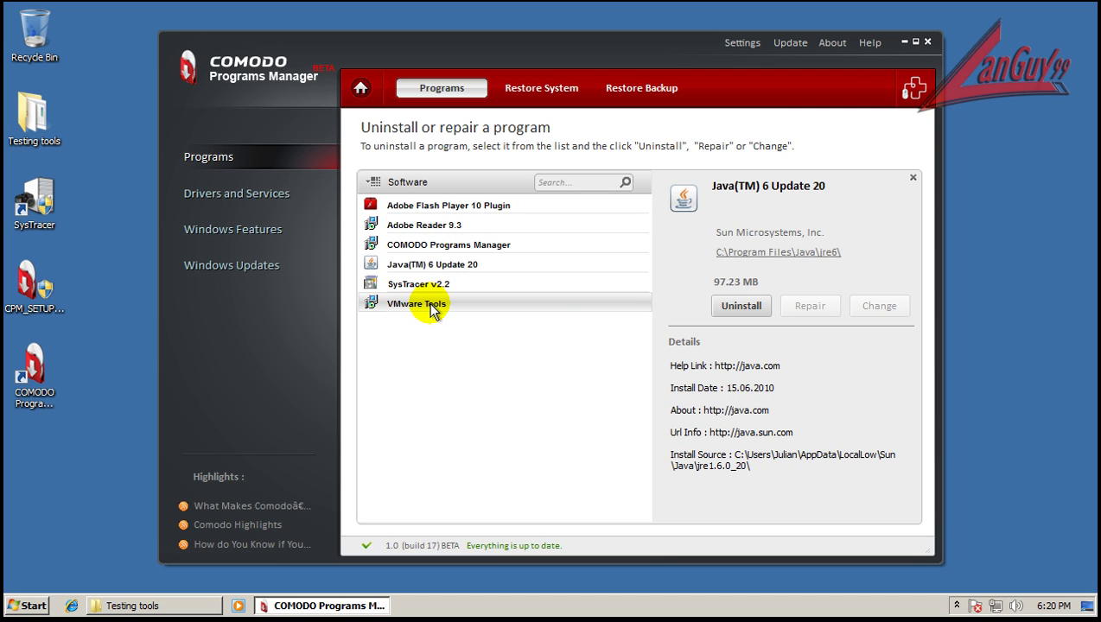
pyautogui.click(239, 197)
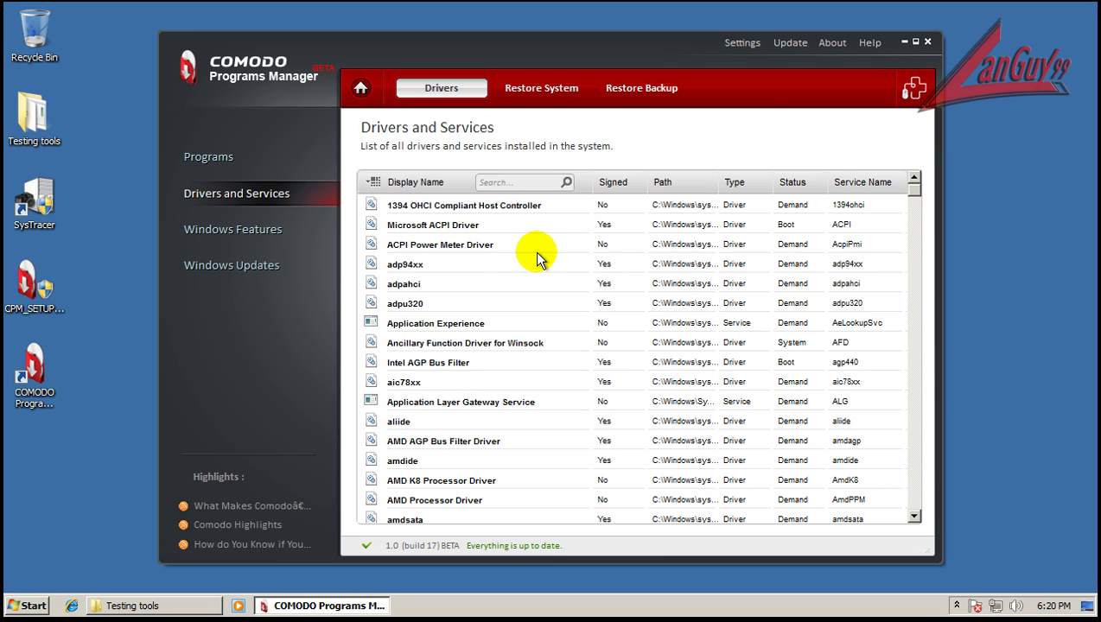
pyautogui.click(415, 268)
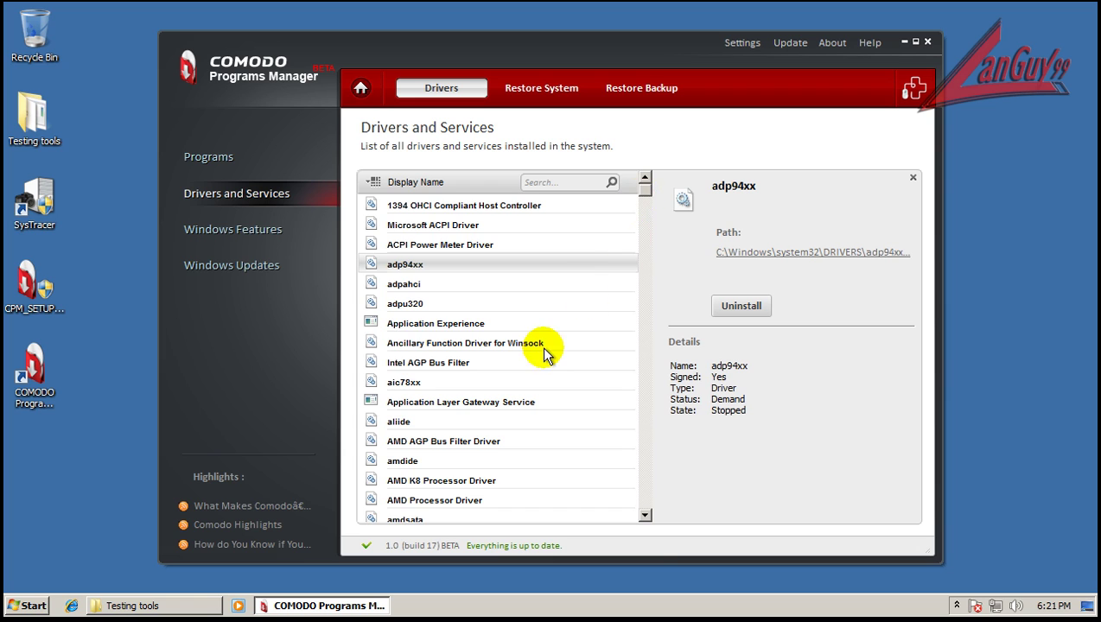
pyautogui.moveTo(644, 186); pyautogui.dragTo(648, 235)
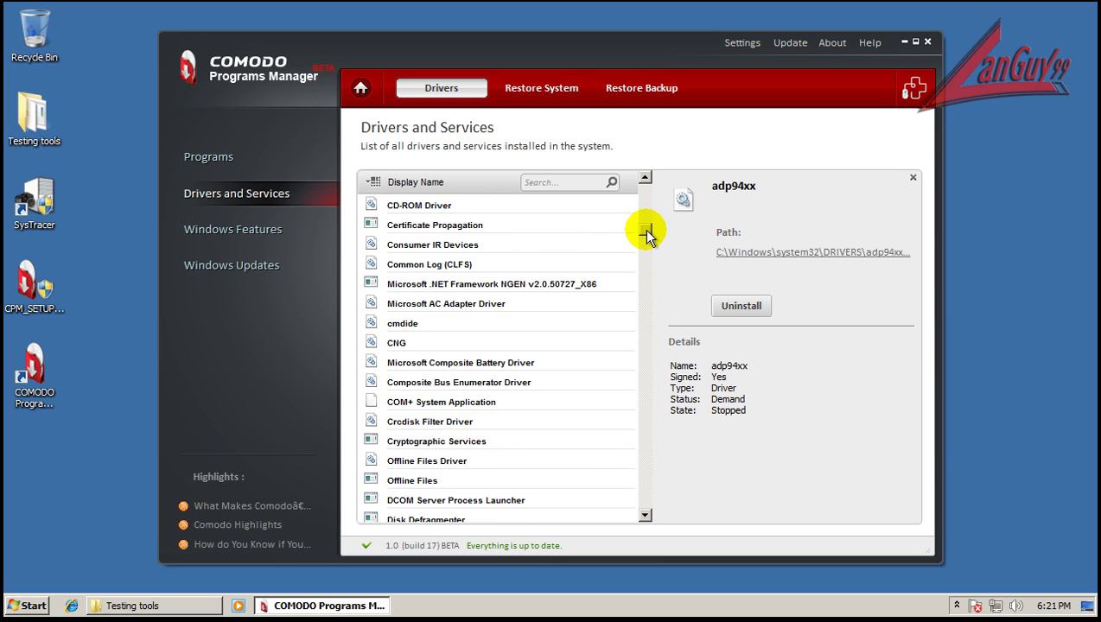
pyautogui.click(446, 284)
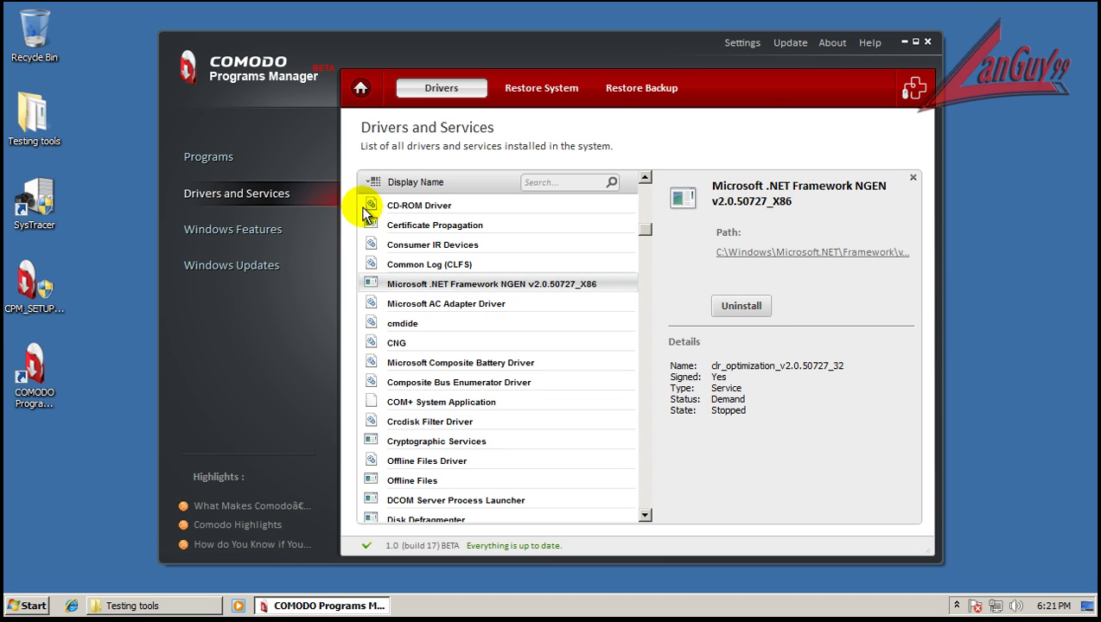
pyautogui.click(458, 225)
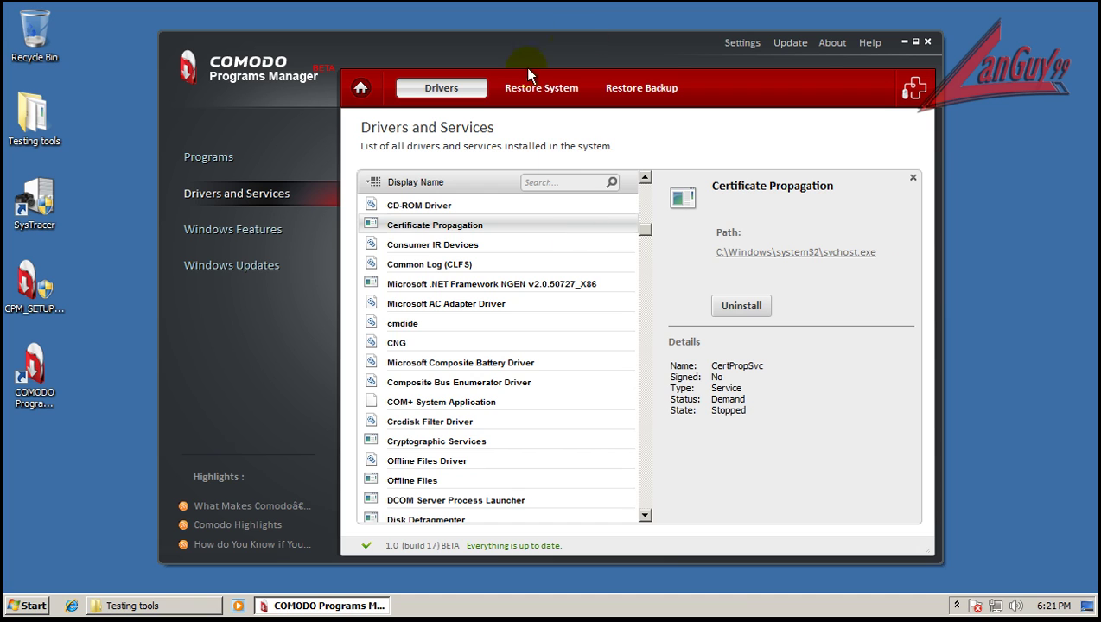
pyautogui.click(198, 161)
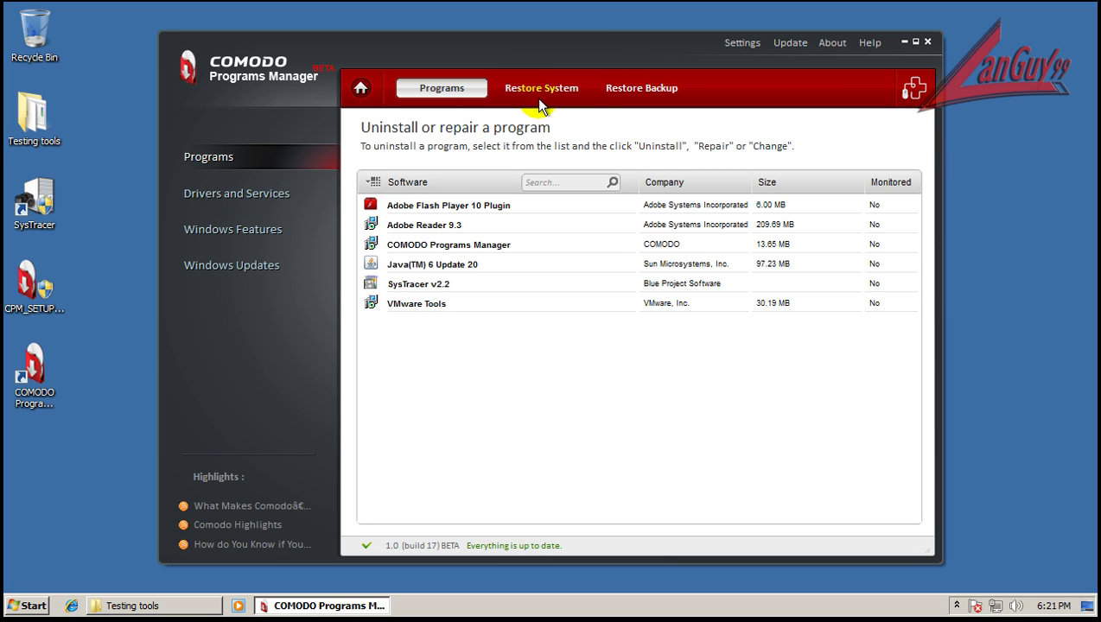
pyautogui.click(256, 202)
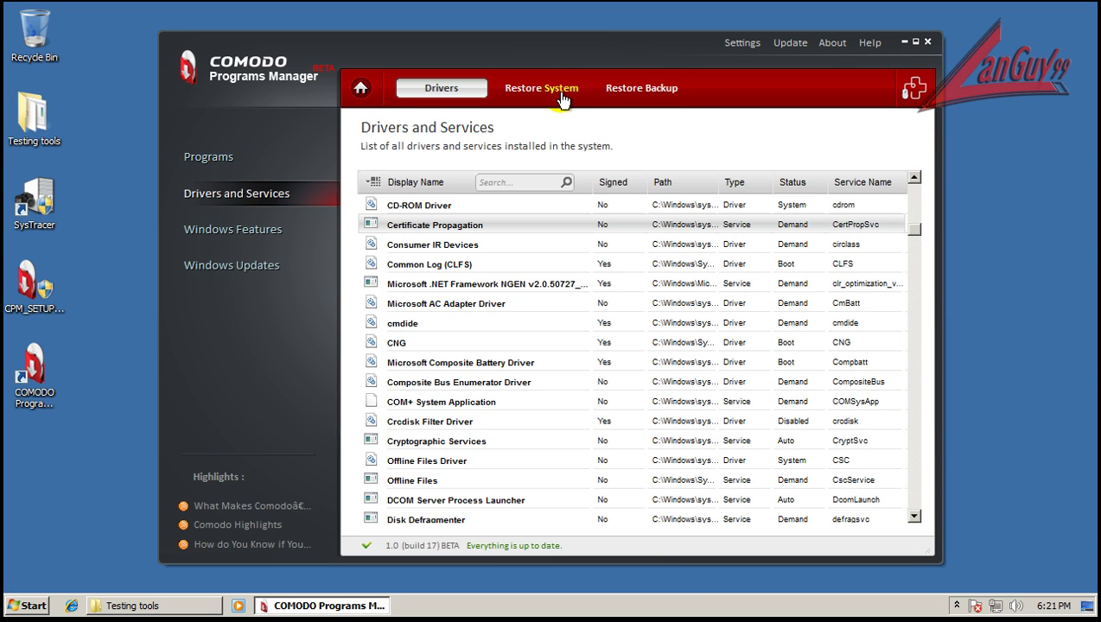
# Step: Confirm the Restore System and Restore Backup pages list no restore points or backups
pyautogui.click(560, 95)
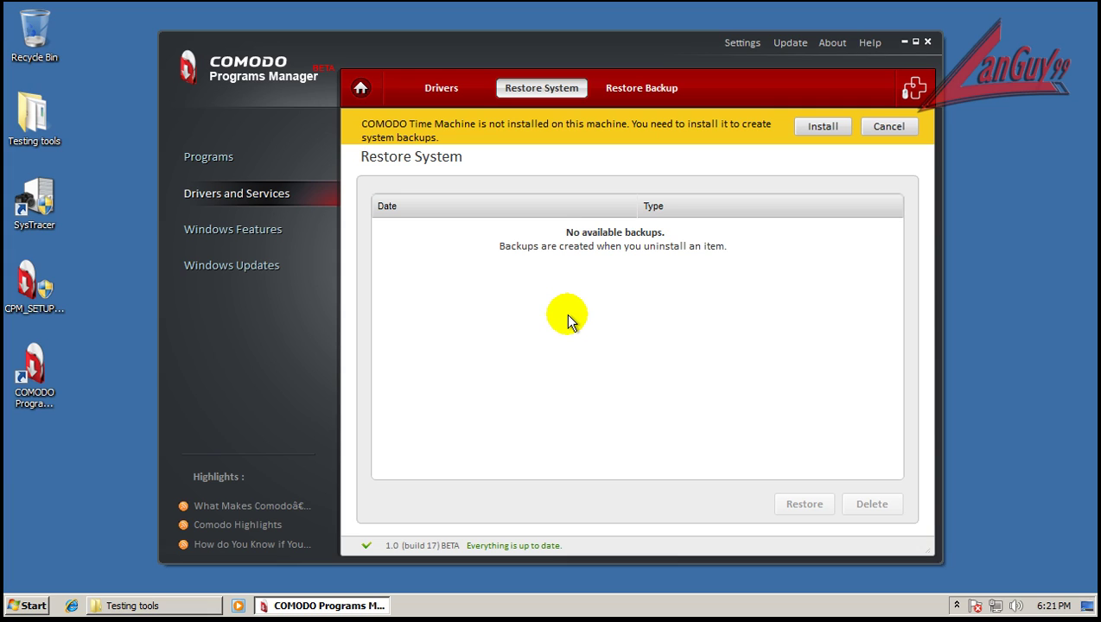
pyautogui.click(640, 81)
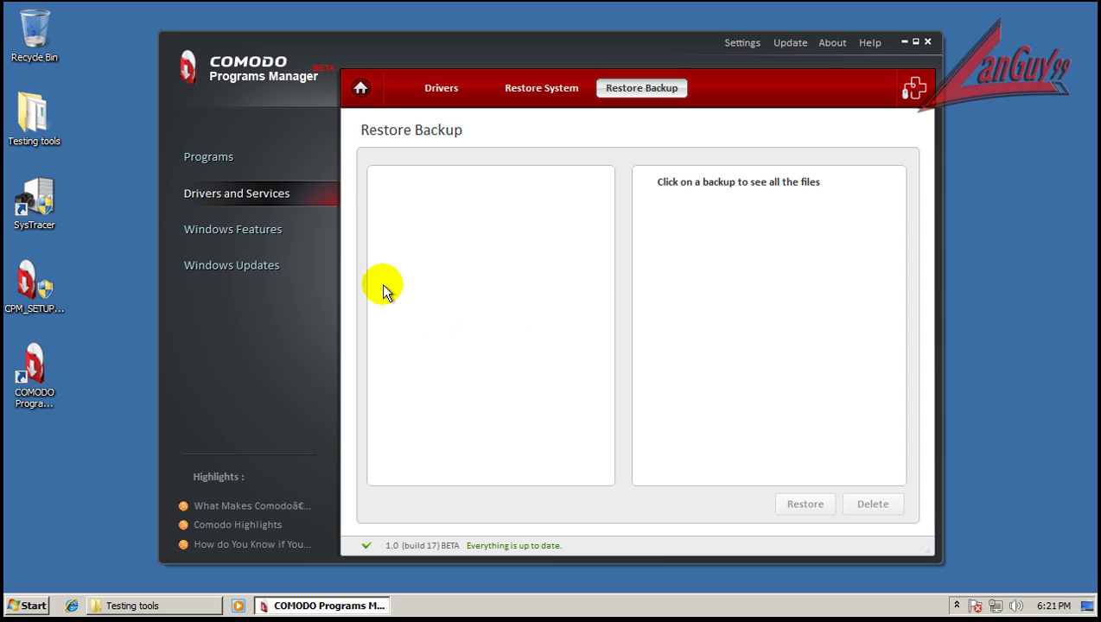
# Step: View Windows Features, then the empty installed and available Windows Updates lists
pyautogui.click(221, 232)
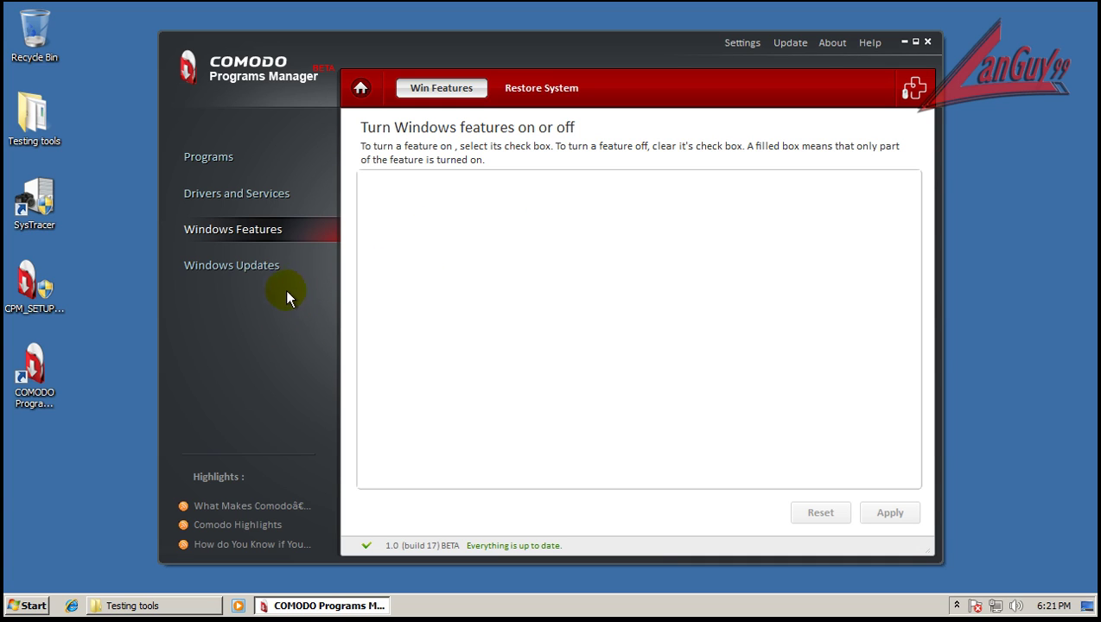
pyautogui.click(261, 264)
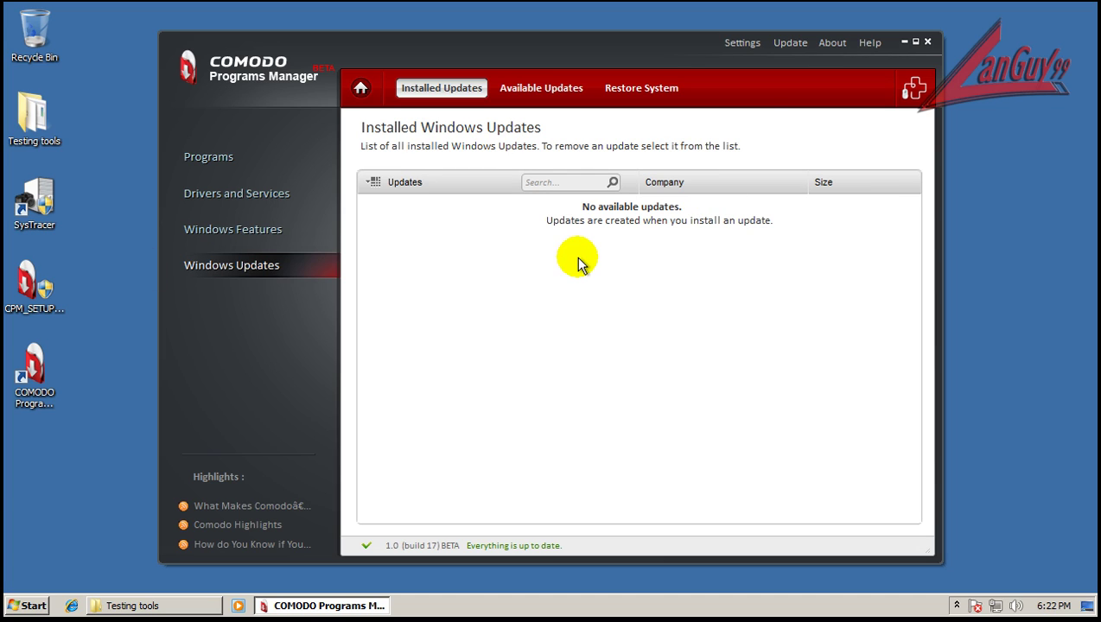
pyautogui.click(527, 88)
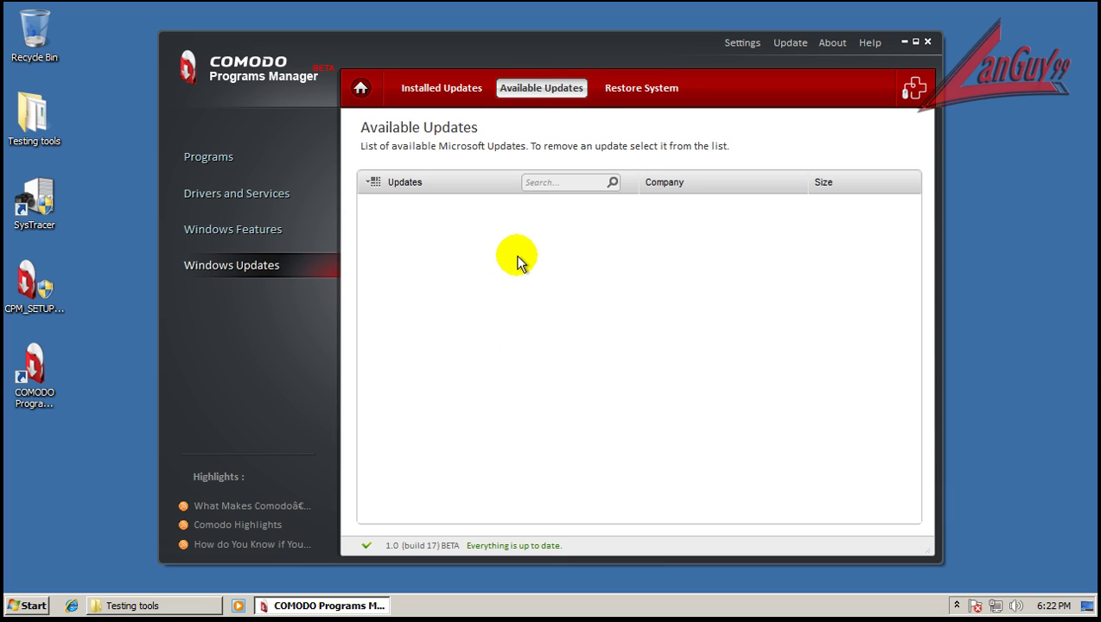
# Step: Close COMODO Programs Manager from the Programs page and reveal the hidden notification icons
pyautogui.click(226, 161)
pyautogui.click(929, 44)
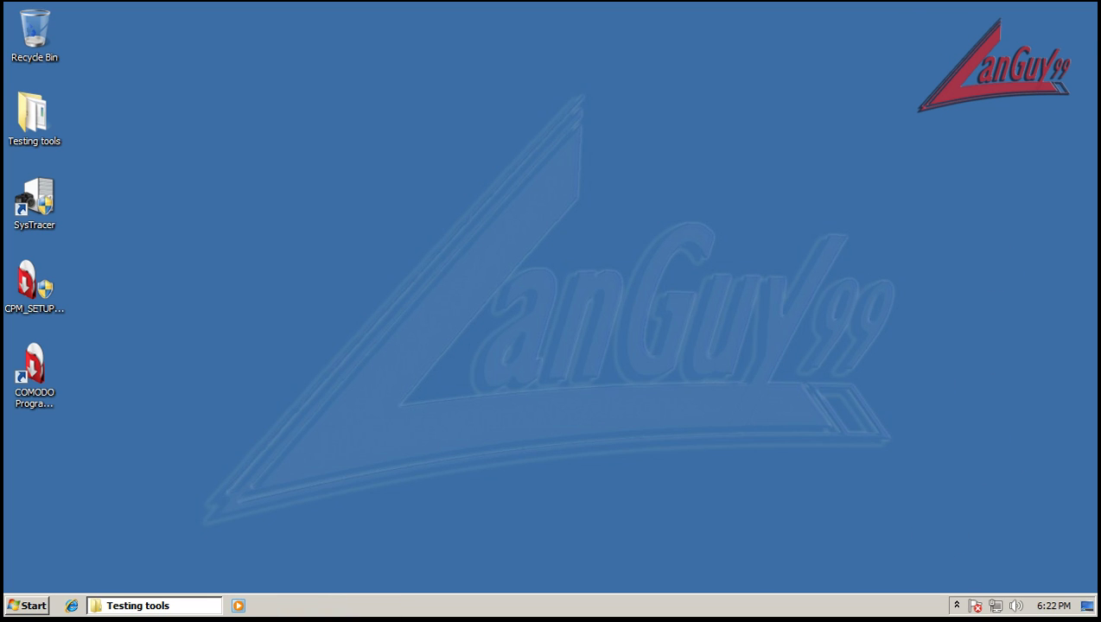
pyautogui.click(956, 605)
# Step: Open Task Manager's Processes list showing processes from all users
pyautogui.click(957, 605)
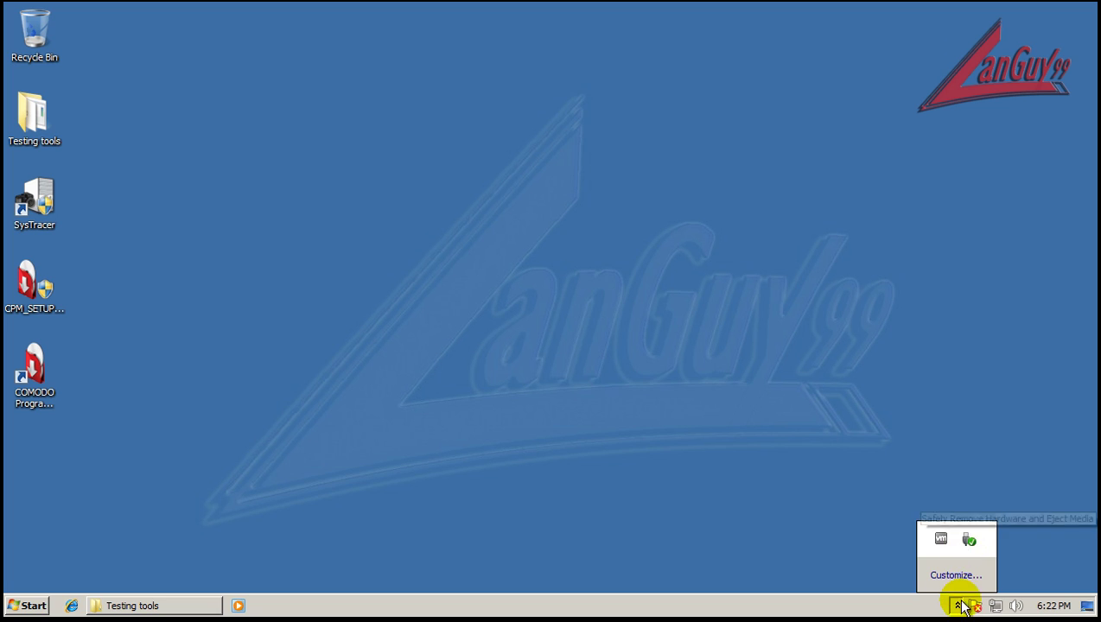
pyautogui.rightClick(790, 600)
pyautogui.click(817, 550)
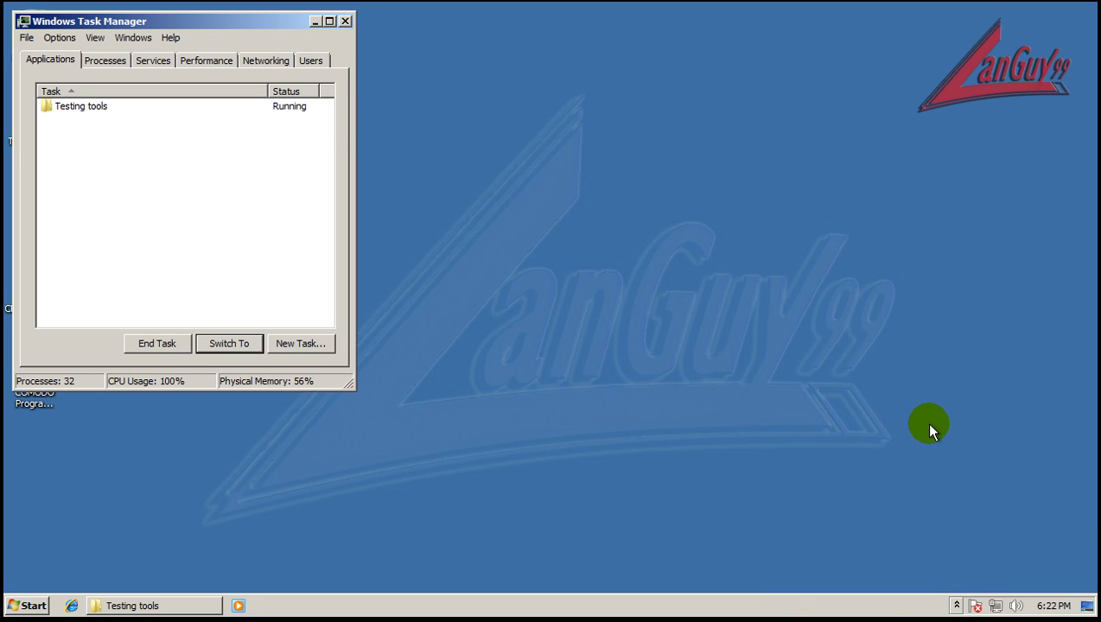
pyautogui.click(110, 60)
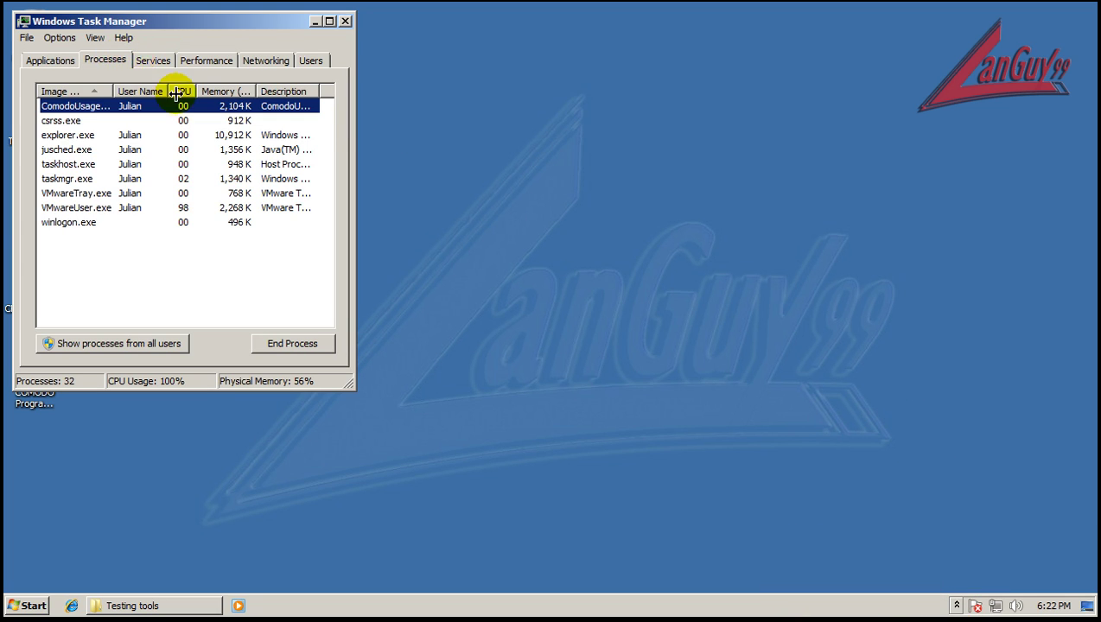
pyautogui.click(166, 340)
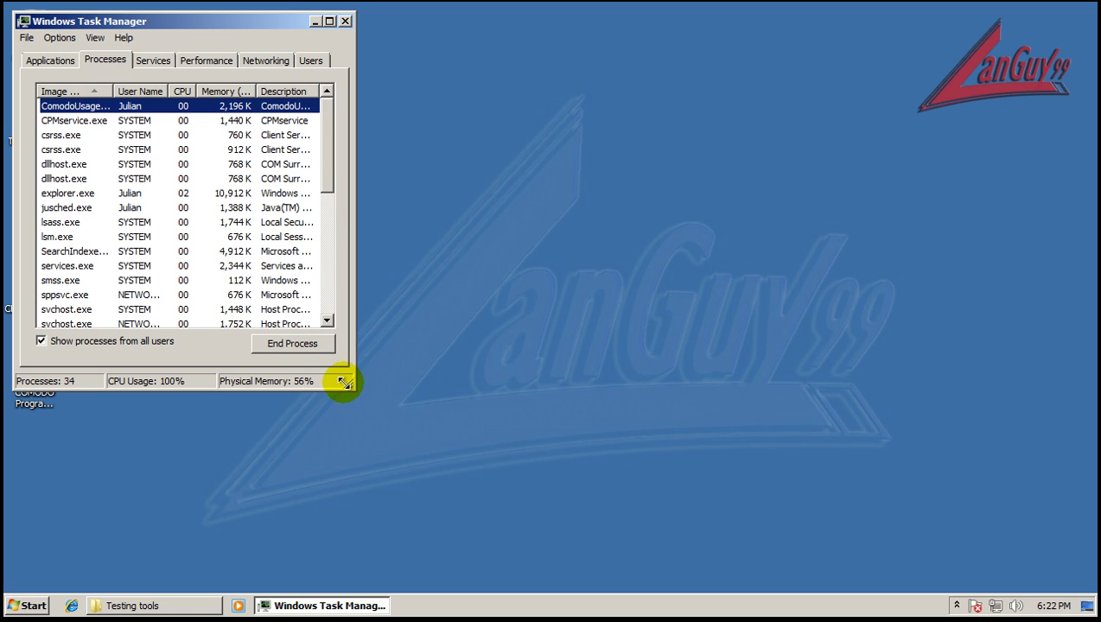
# Step: Enlarge Task Manager, sort by Description, and locate CPMservice and ComodoUsageReportService
pyautogui.moveTo(359, 390); pyautogui.dragTo(766, 532)
pyautogui.moveTo(317, 90); pyautogui.dragTo(474, 91)
pyautogui.click(398, 92)
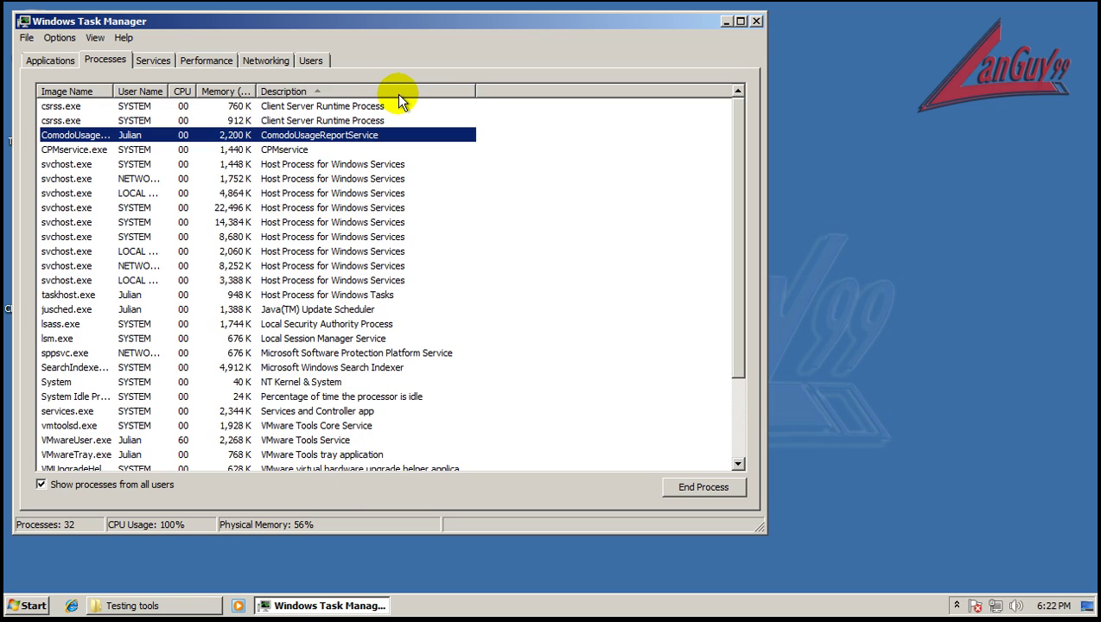
pyautogui.click(45, 149)
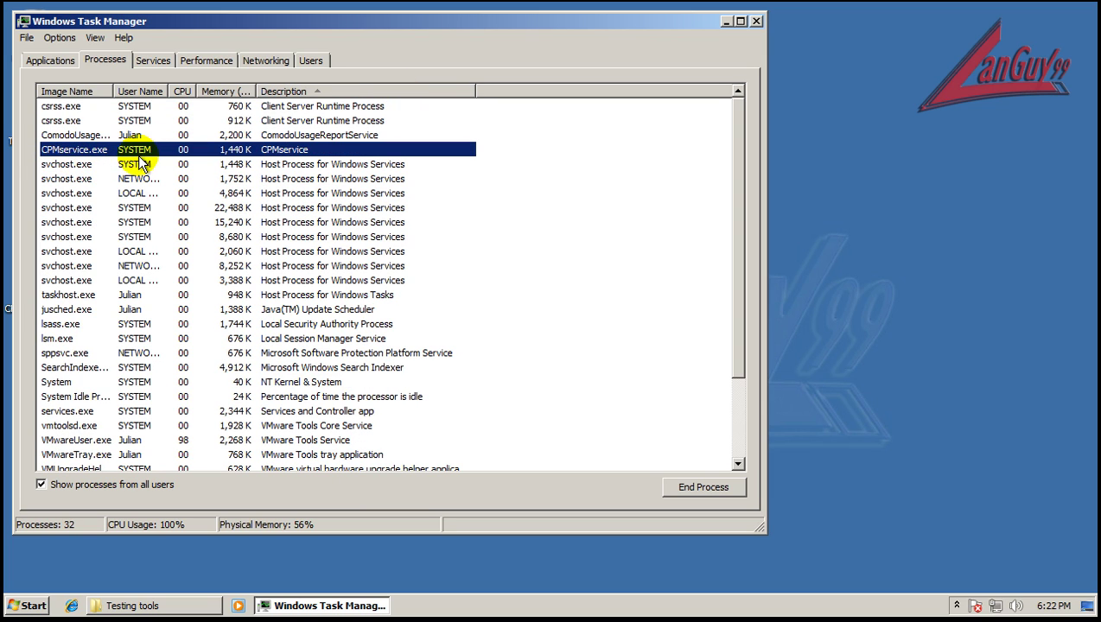
pyautogui.click(285, 136)
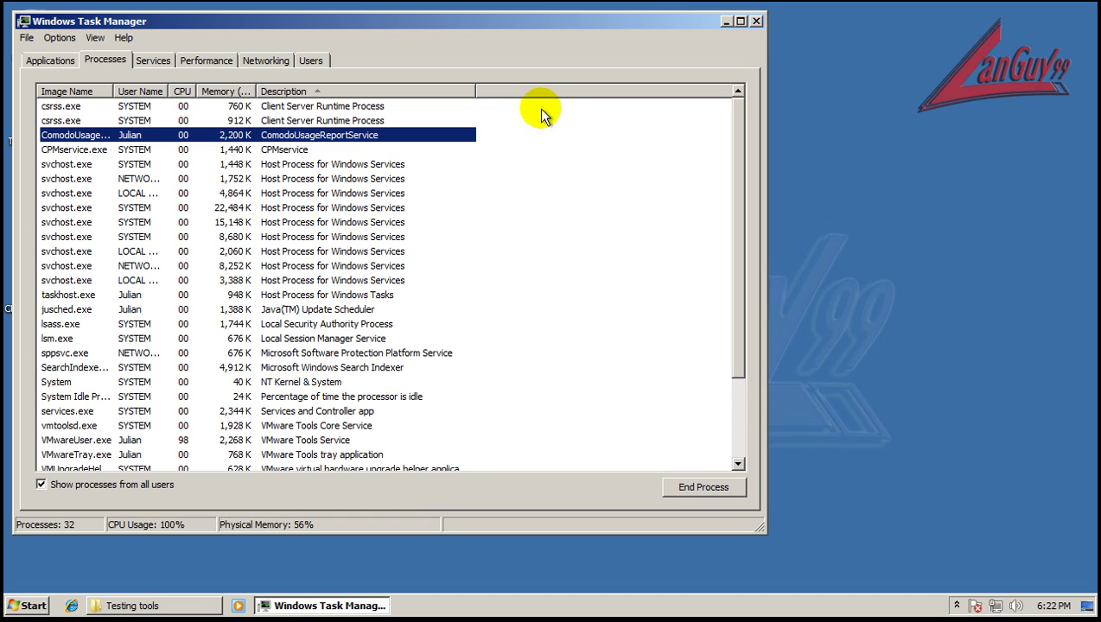
pyautogui.moveTo(536, 26); pyautogui.dragTo(656, 58)
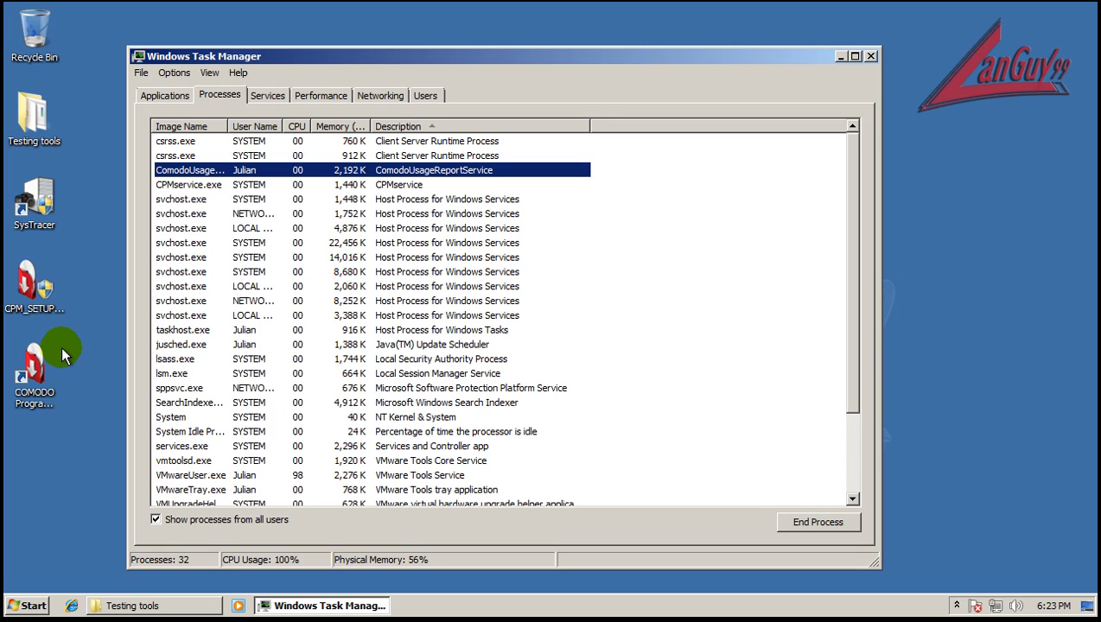
# Step: Close Task Manager and open Internet Explorer, moving its window to the right
pyautogui.click(164, 96)
pyautogui.click(869, 56)
pyautogui.click(72, 606)
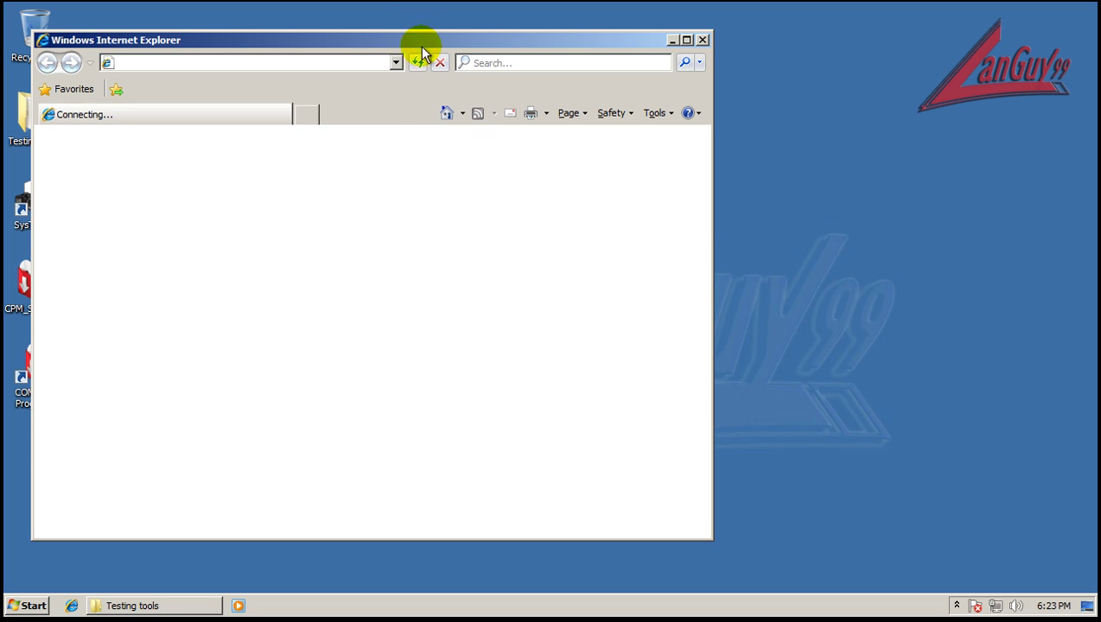
pyautogui.moveTo(425, 41); pyautogui.dragTo(718, 66)
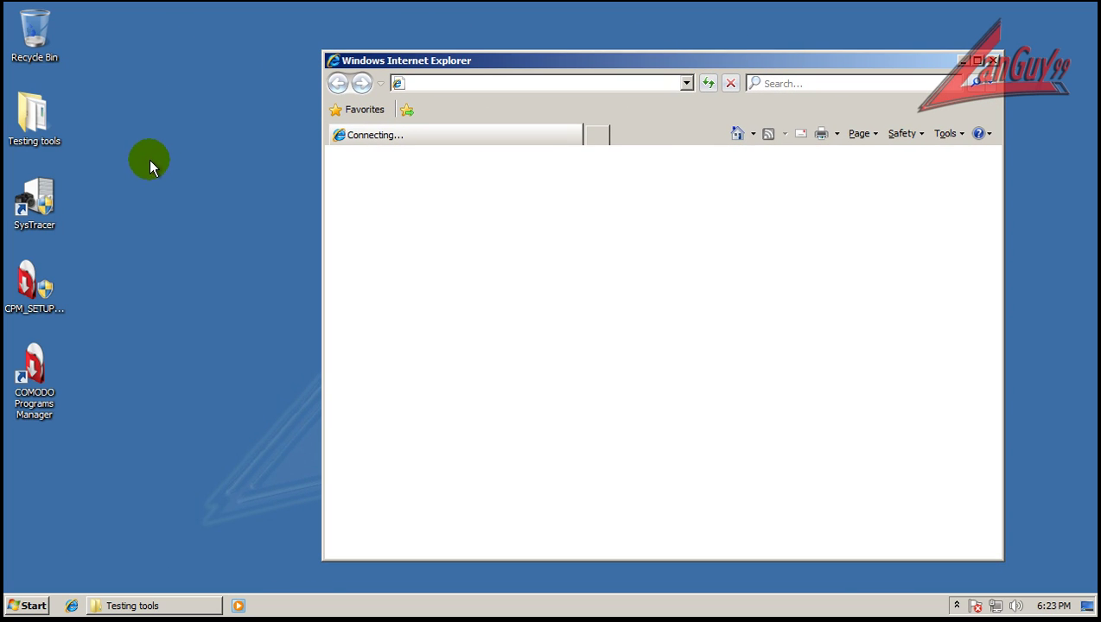
# Step: Launch SysTracer from the desktop and approve its User Account Control prompt
pyautogui.click(39, 195)
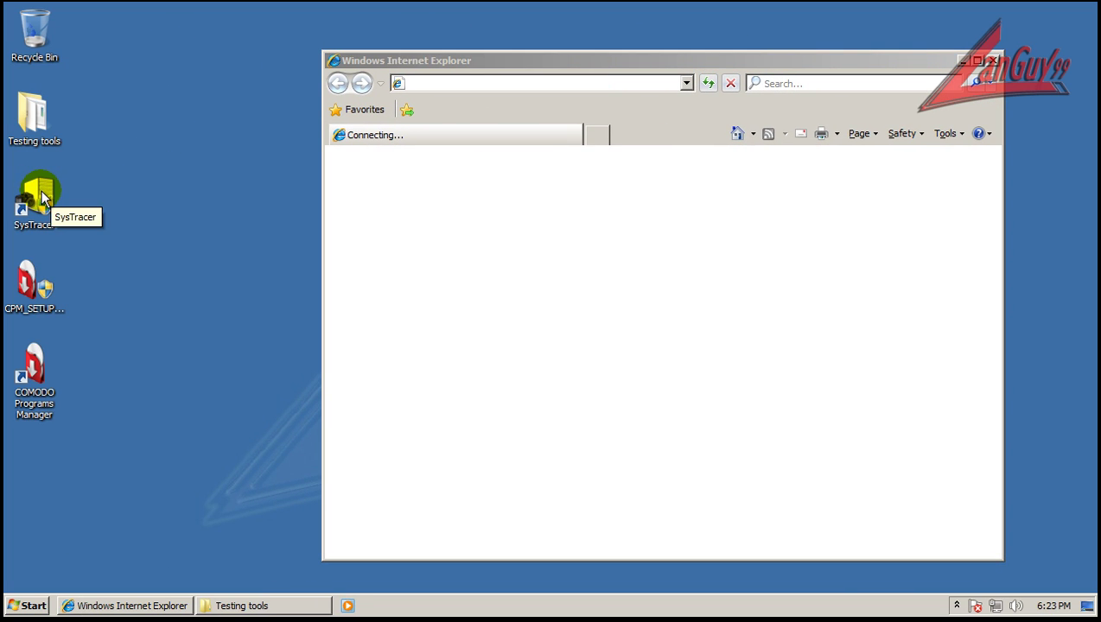
pyautogui.doubleClick(42, 197)
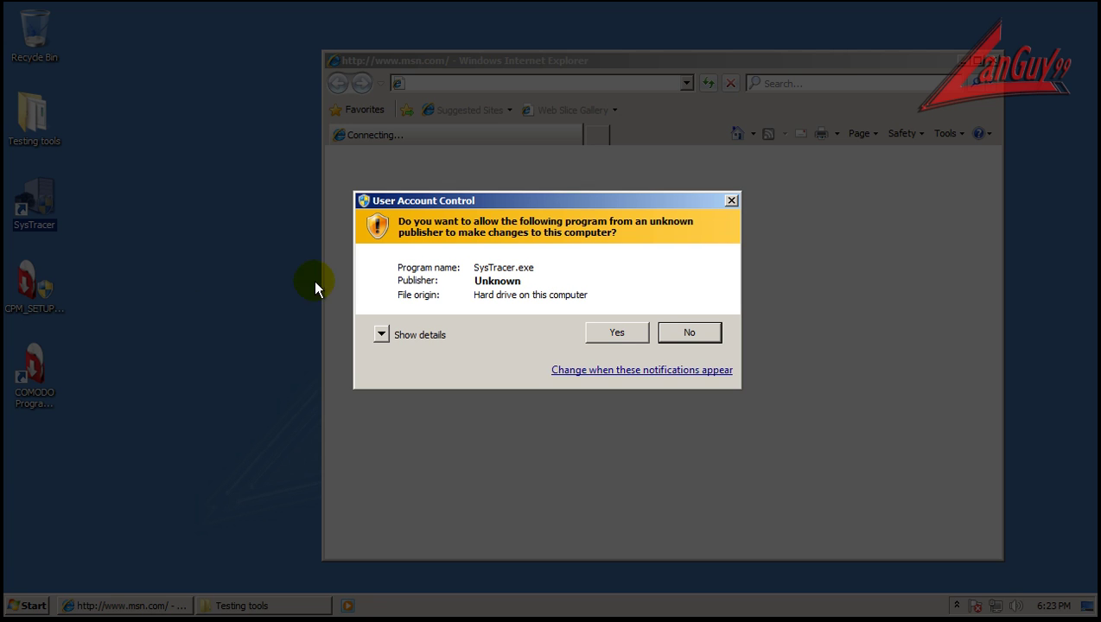
pyautogui.click(615, 334)
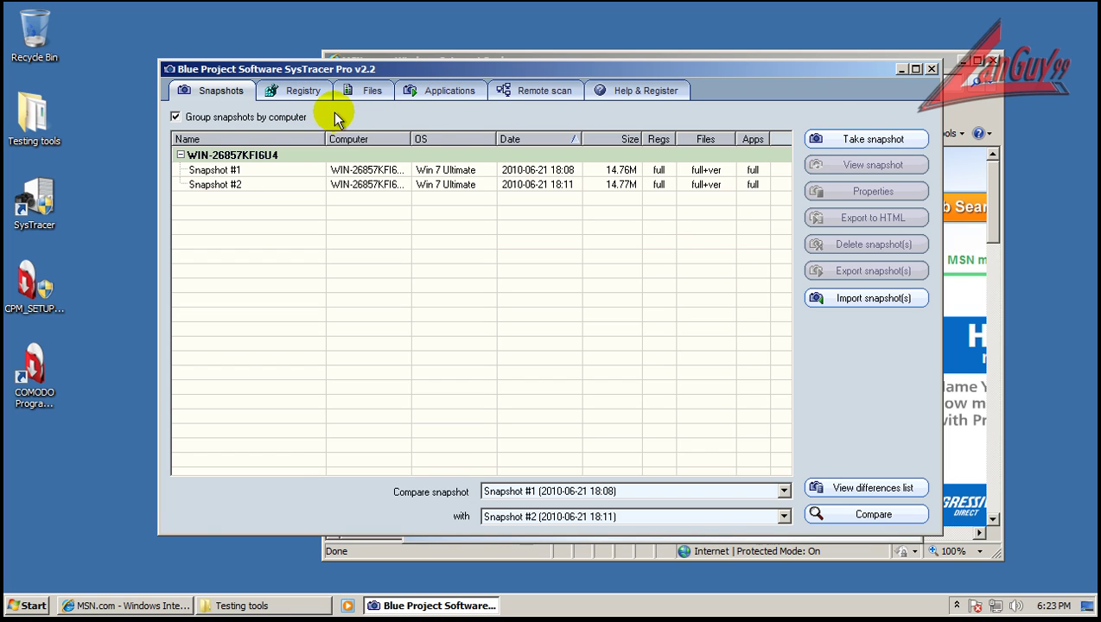
# Step: Glance at SysTracer's Registry view, then return to the Snapshot #1 and #2 list
pyautogui.click(302, 90)
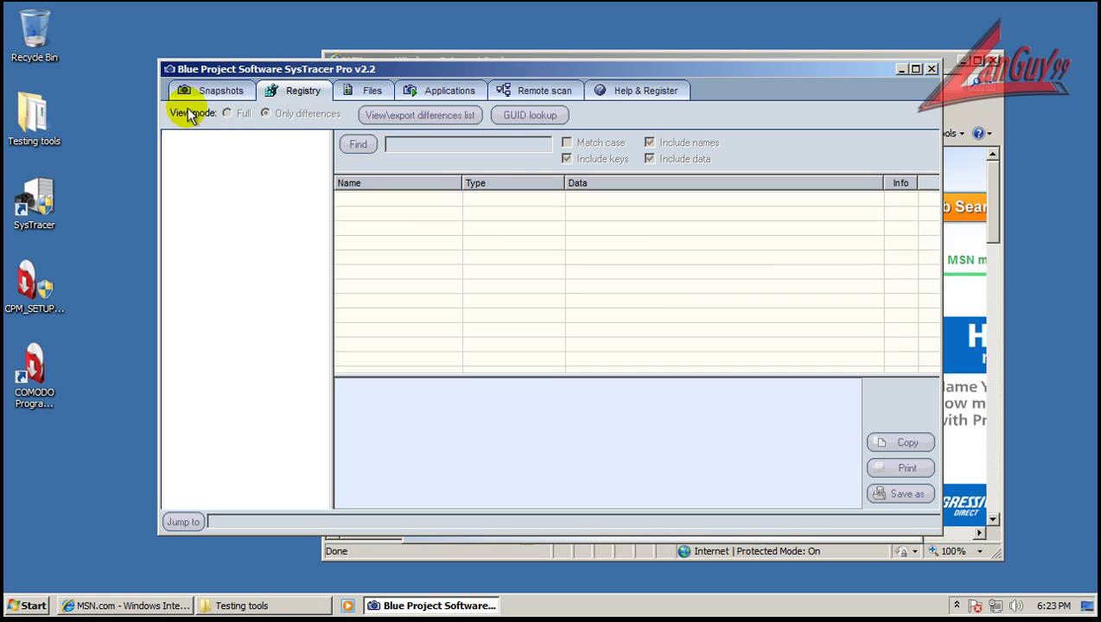
pyautogui.click(205, 96)
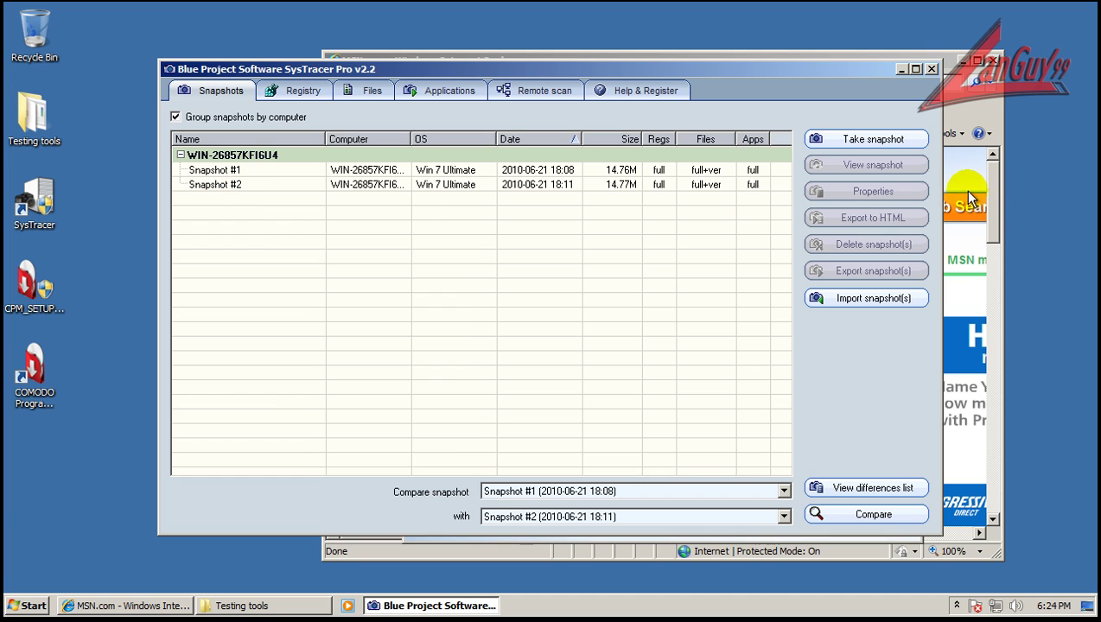
# Step: Close SysTracer, postpone Internet Explorer's setup, and load filehippo.com
pyautogui.click(933, 69)
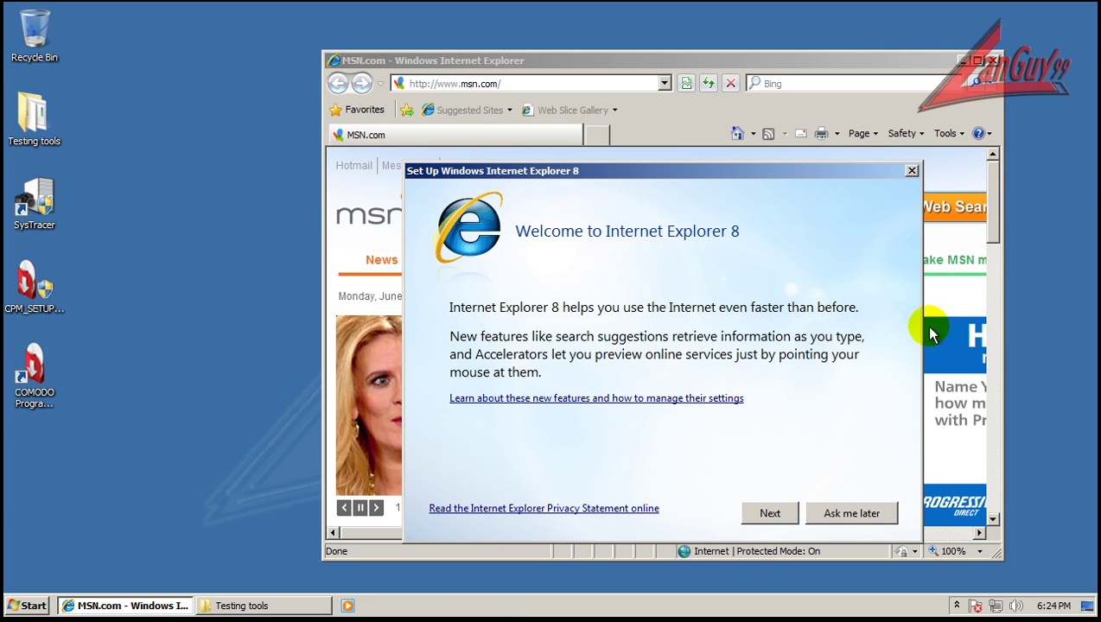
pyautogui.click(825, 515)
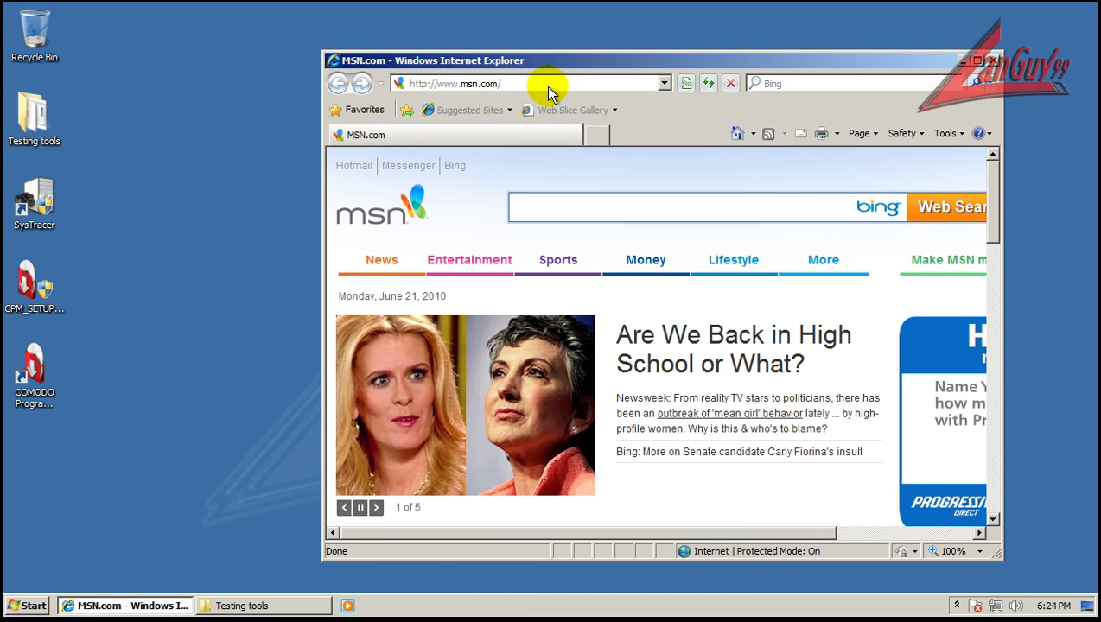
pyautogui.click(549, 86)
pyautogui.write('file')
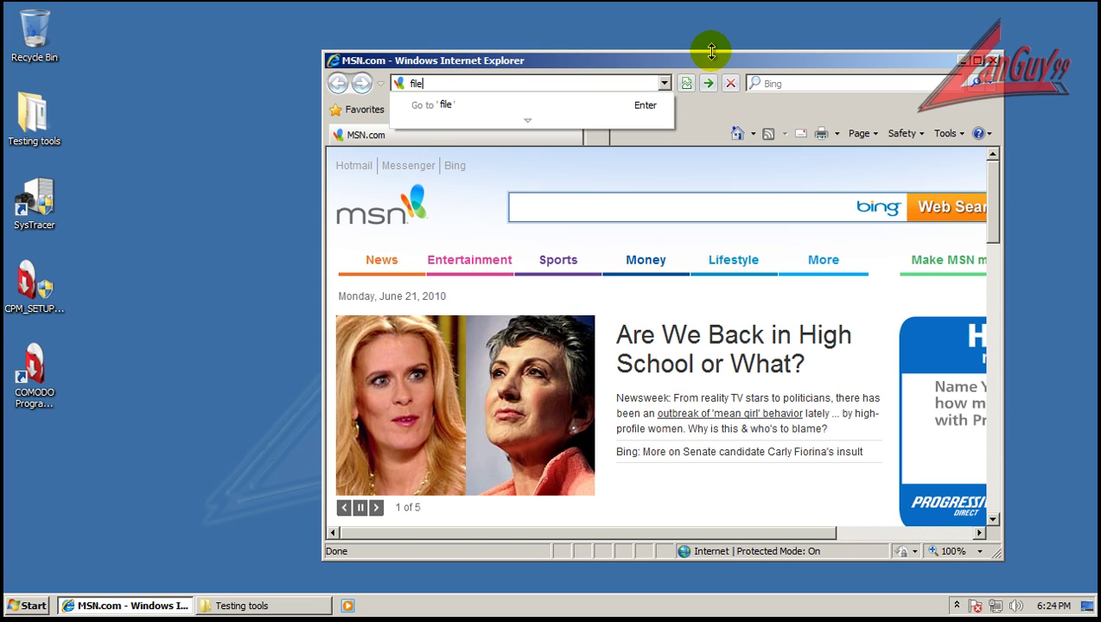
pyautogui.write('hippo.com')
pyautogui.press('Return')
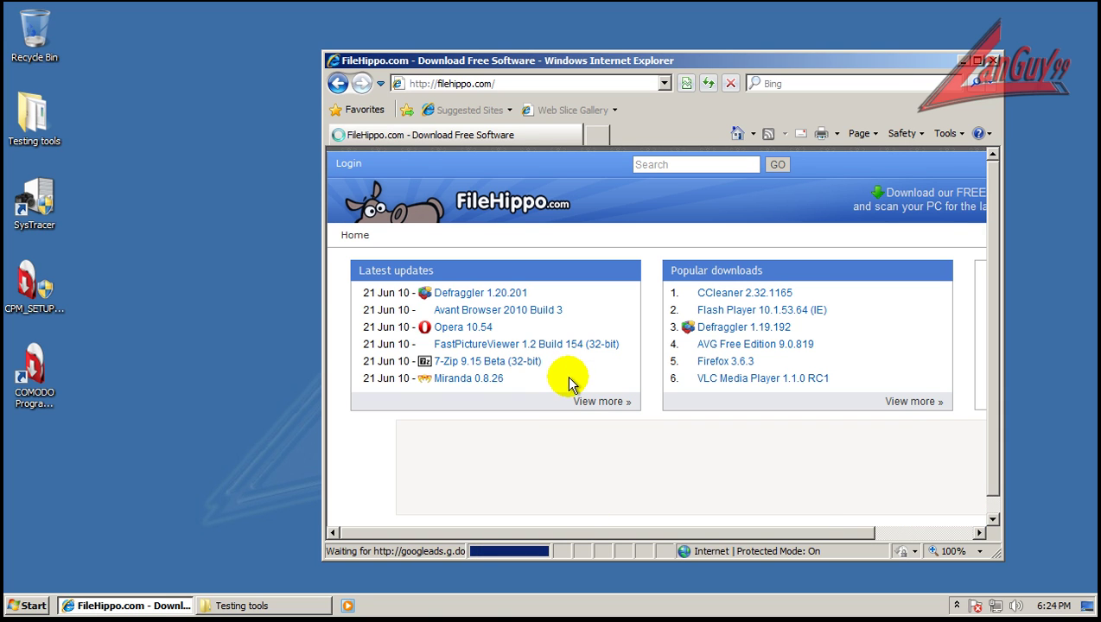
# Step: Open the CCleaner 2.32.1165 page and start downloading the latest version
pyautogui.click(746, 296)
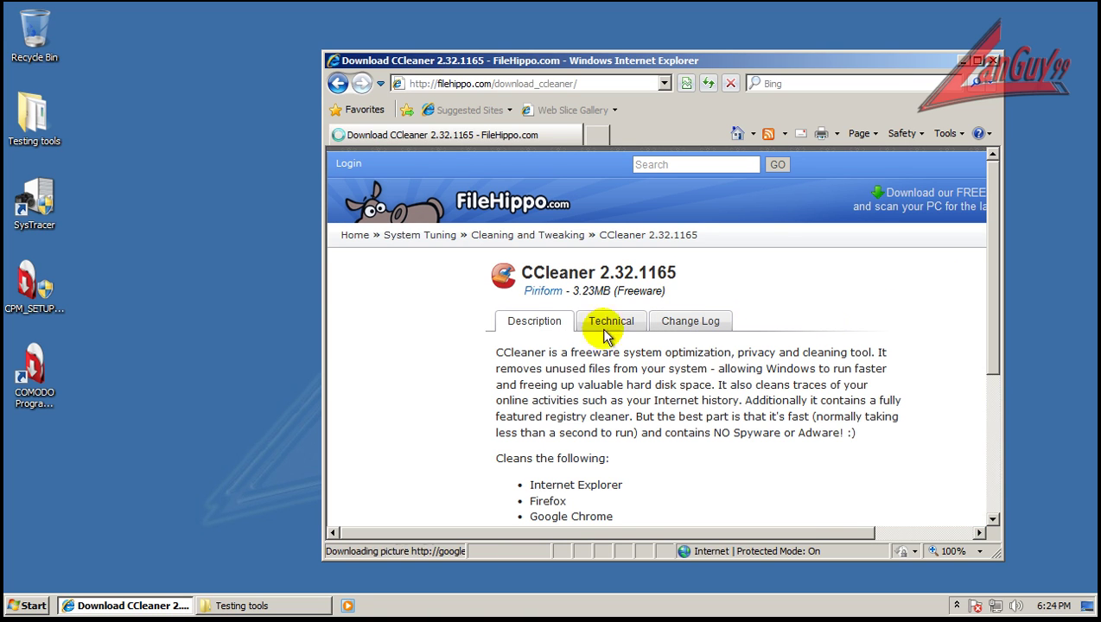
pyautogui.moveTo(811, 534); pyautogui.dragTo(888, 536)
pyautogui.click(915, 277)
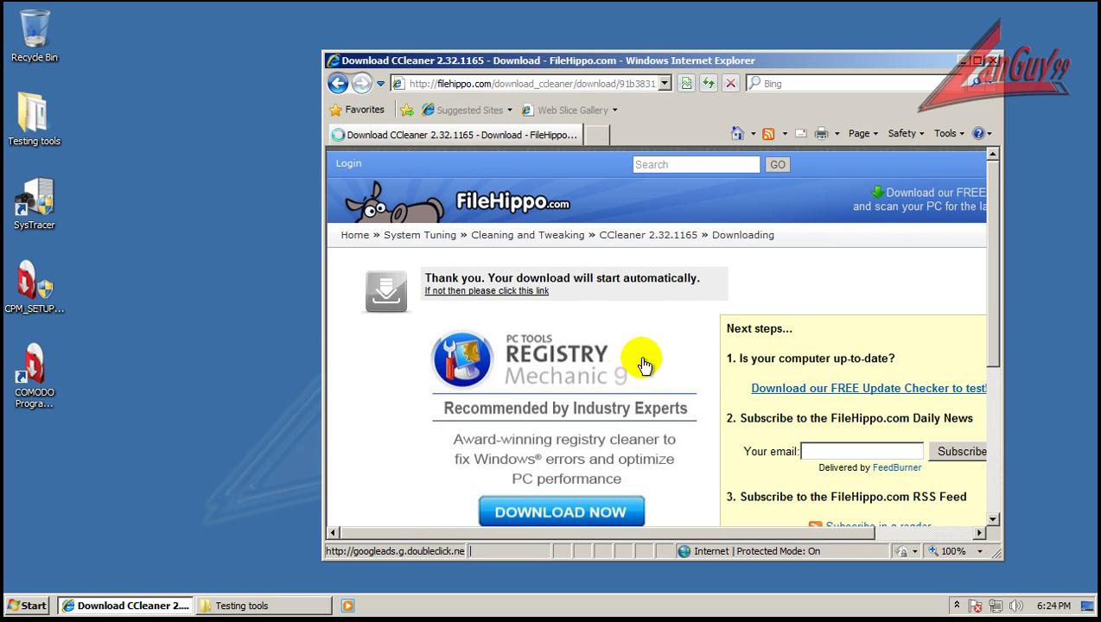
pyautogui.click(658, 152)
# Step: Allow and run the ccsetup232.exe download, close the browser, and approve the installer
pyautogui.click(693, 159)
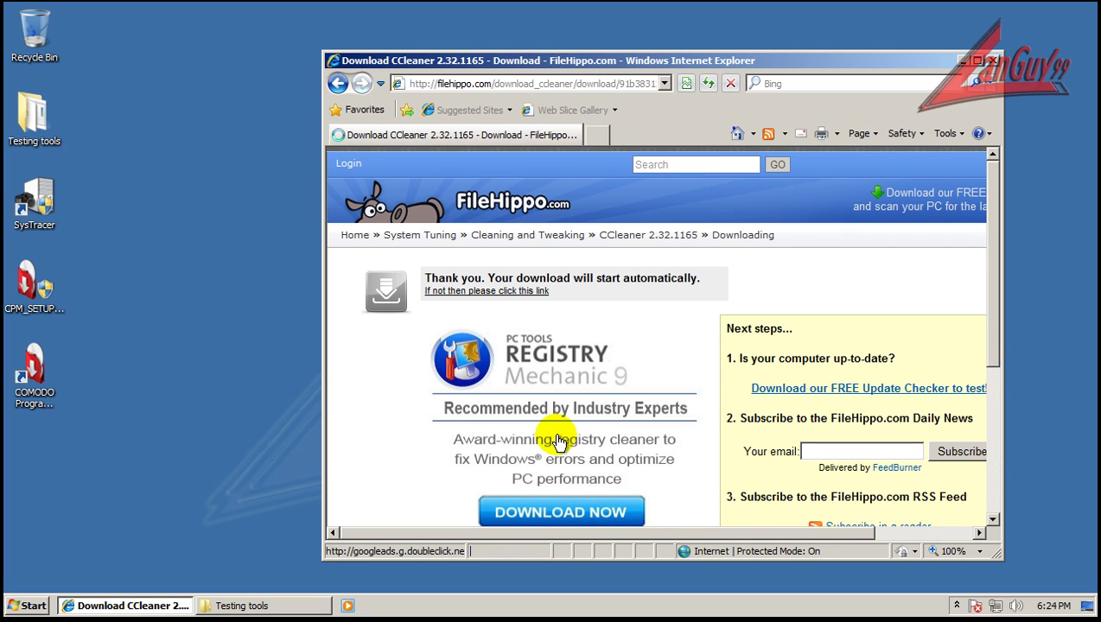
pyautogui.click(525, 316)
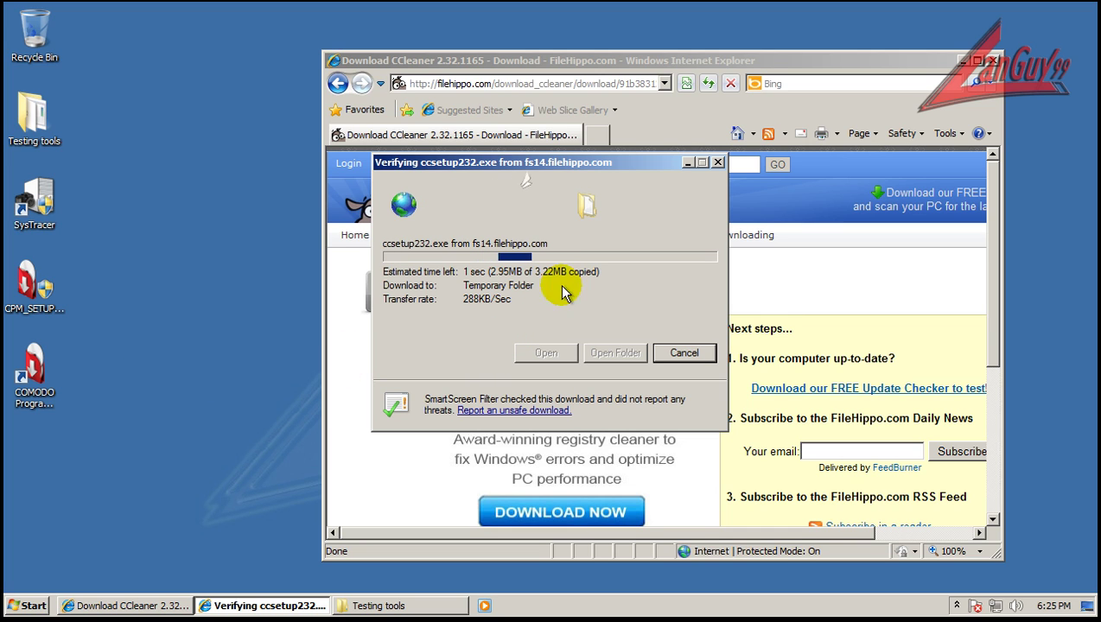
pyautogui.click(993, 61)
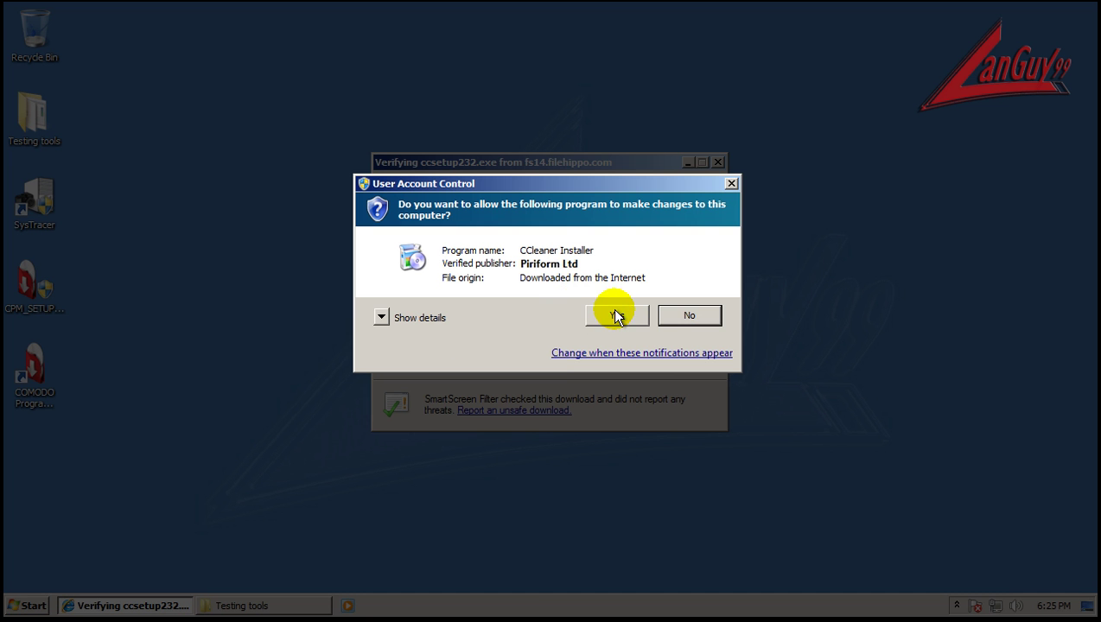
pyautogui.click(616, 312)
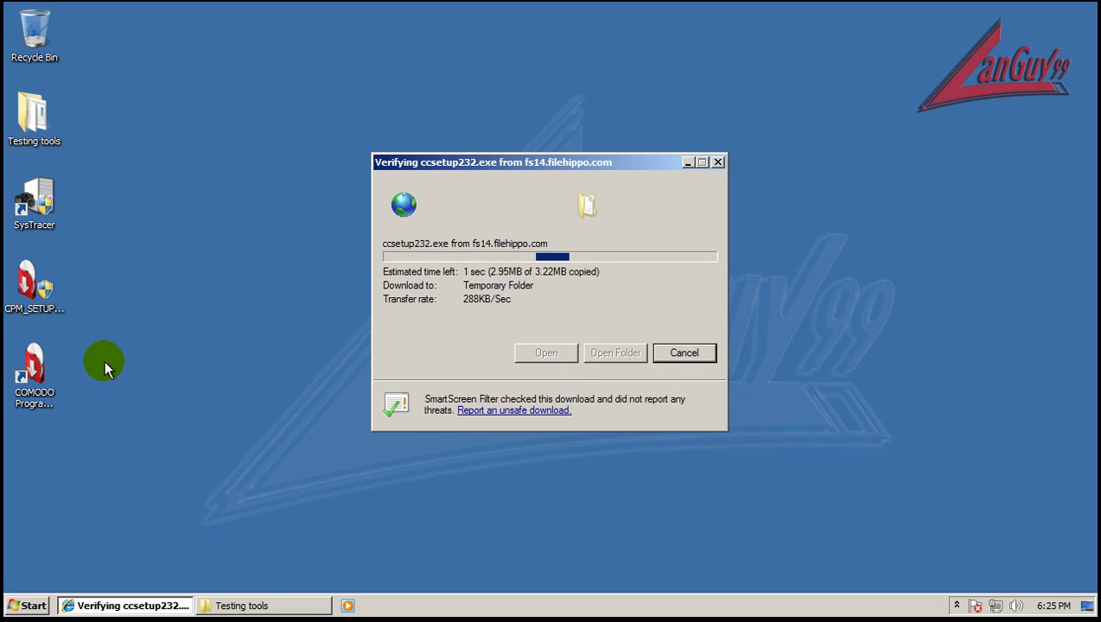
# Step: Install CCleaner v2.32 with default settings and the Yahoo Toolbar included, then close CCleaner
pyautogui.click(565, 344)
pyautogui.click(641, 437)
pyautogui.click(642, 437)
pyautogui.click(641, 437)
pyautogui.click(376, 373)
pyautogui.click(646, 438)
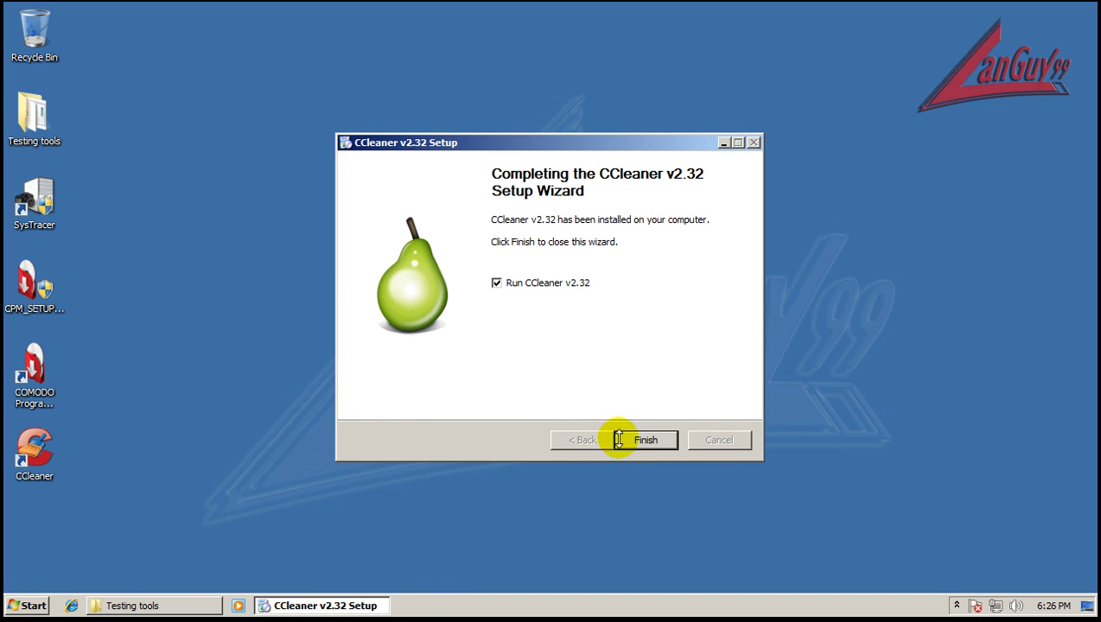
pyautogui.click(640, 441)
pyautogui.click(805, 117)
# Step: Relaunch SysTracer, record Snapshot #3, then start COMODO Programs Manager from its desktop icon
pyautogui.click(38, 210)
pyautogui.doubleClick(43, 221)
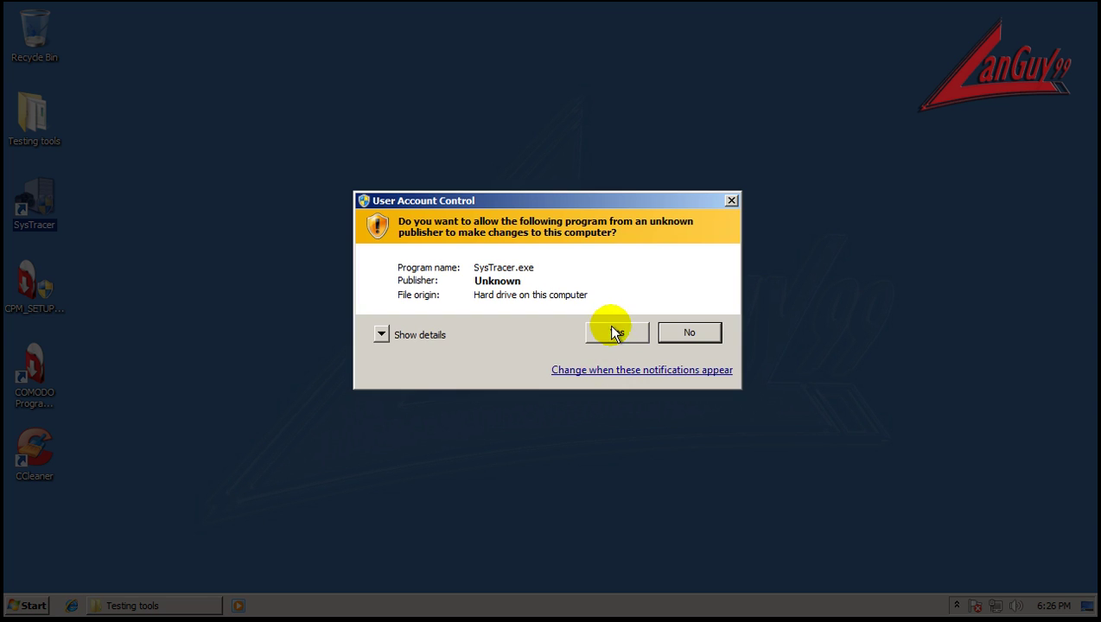
pyautogui.click(615, 331)
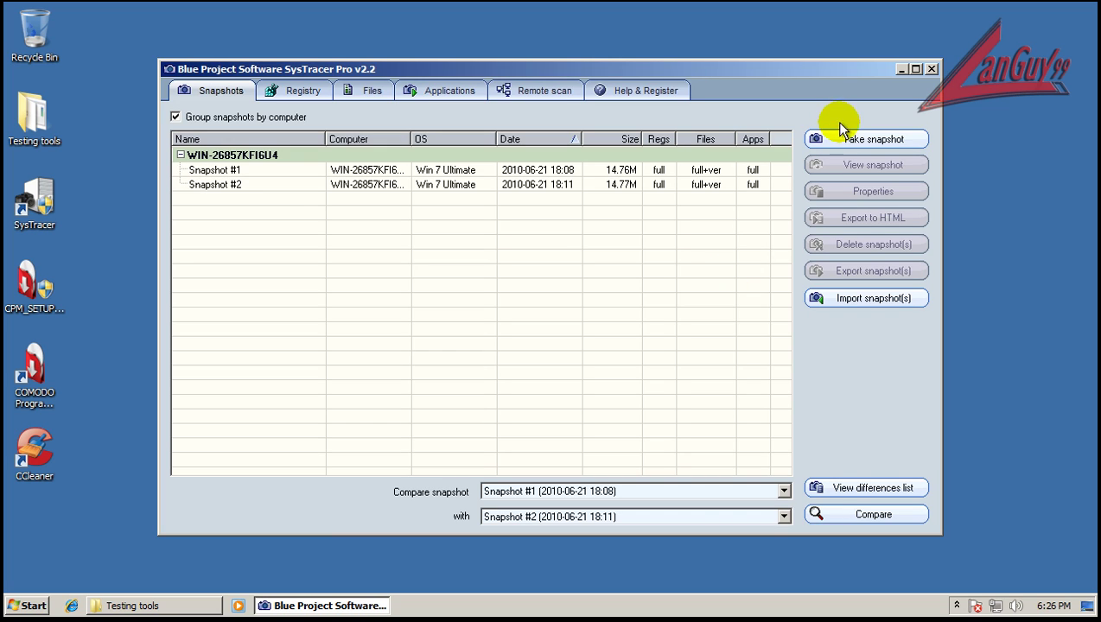
pyautogui.click(834, 135)
pyautogui.click(697, 489)
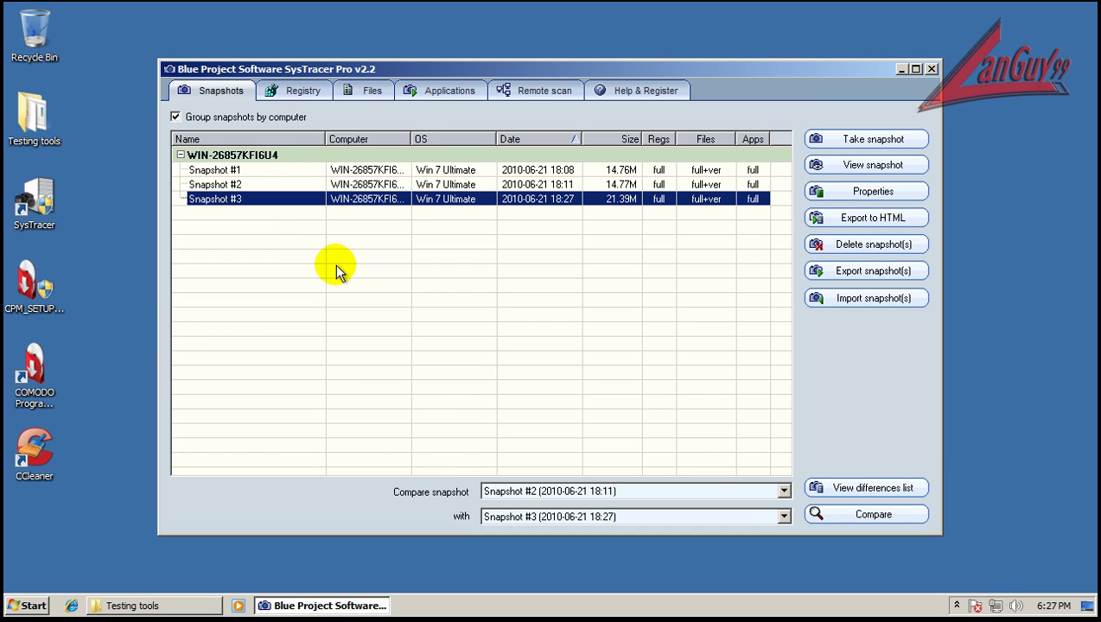
pyautogui.doubleClick(34, 372)
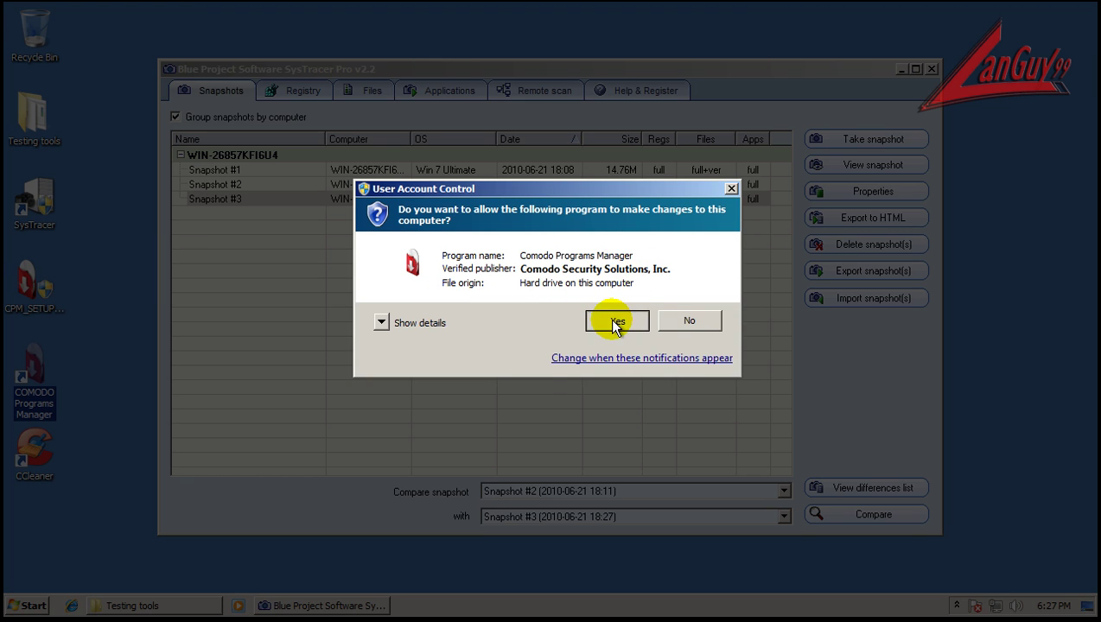
# Step: List installed programs sorted by Monitored, select CCleaner and choose 'Using Comodo uninstall'
pyautogui.click(616, 322)
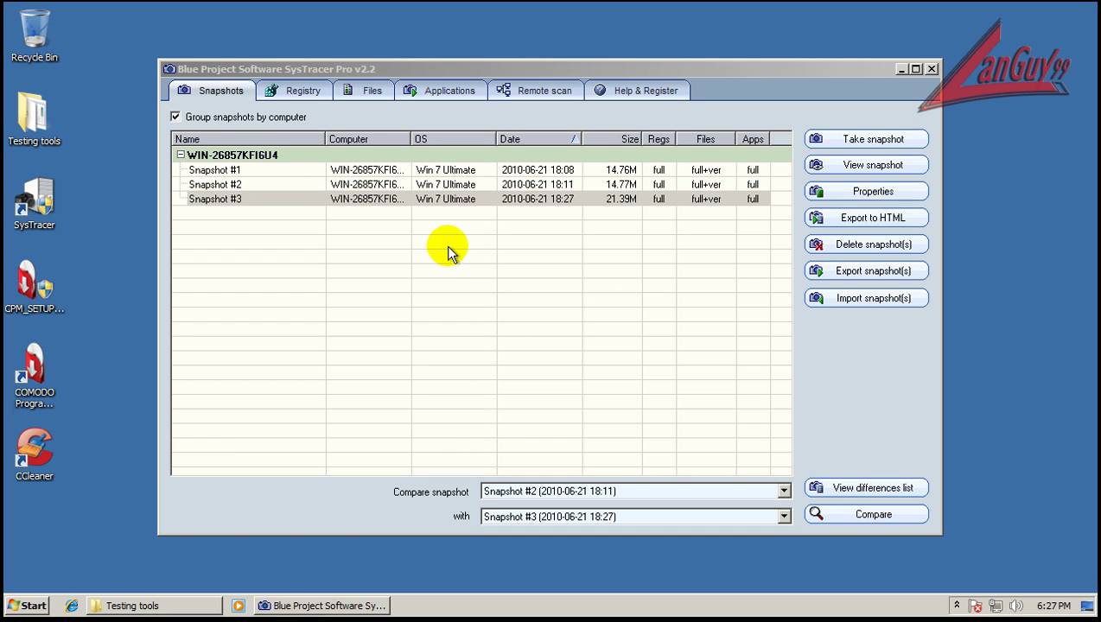
pyautogui.click(900, 69)
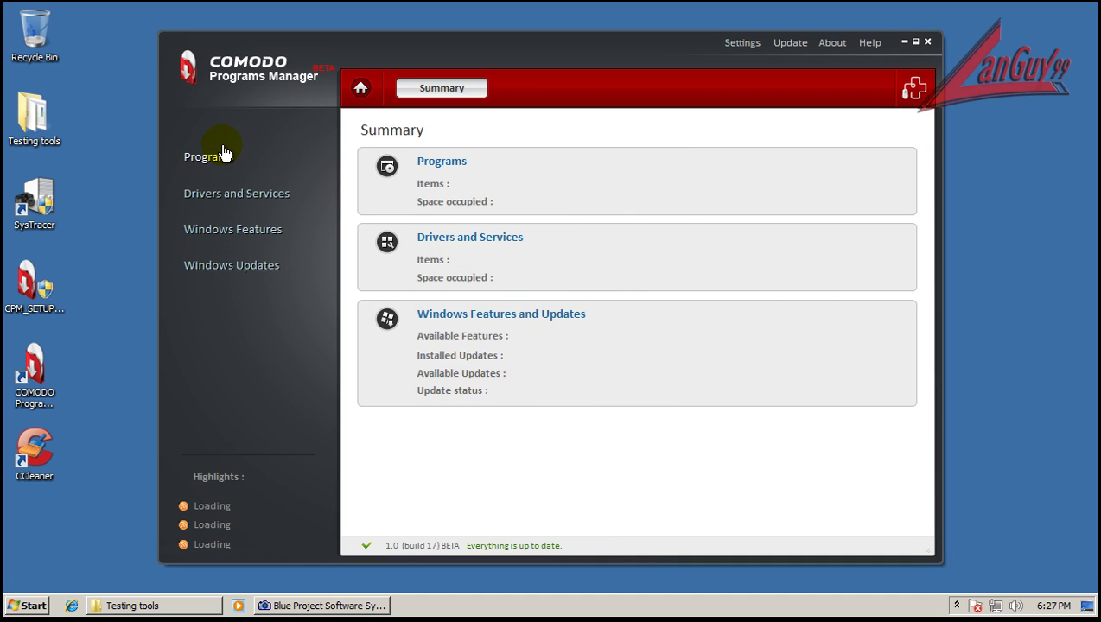
pyautogui.click(216, 156)
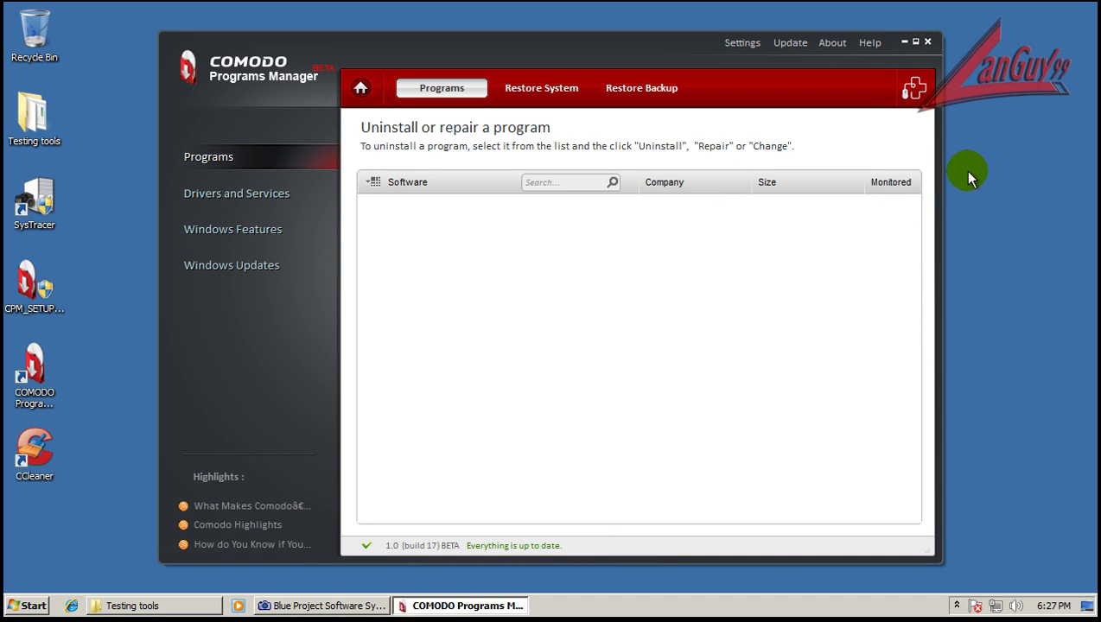
pyautogui.click(905, 183)
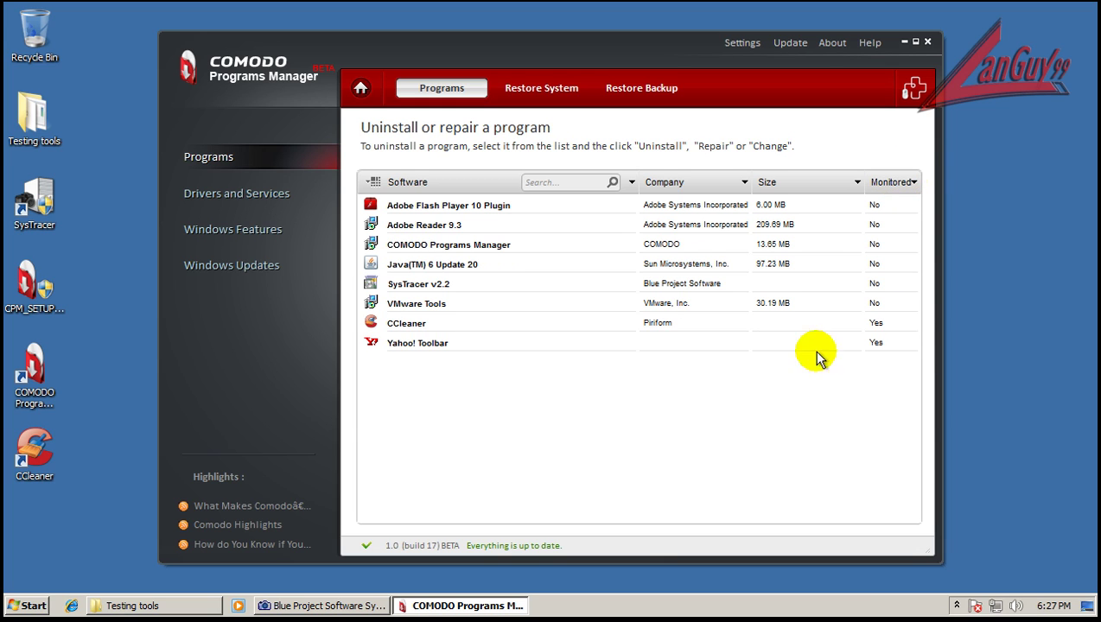
pyautogui.click(396, 325)
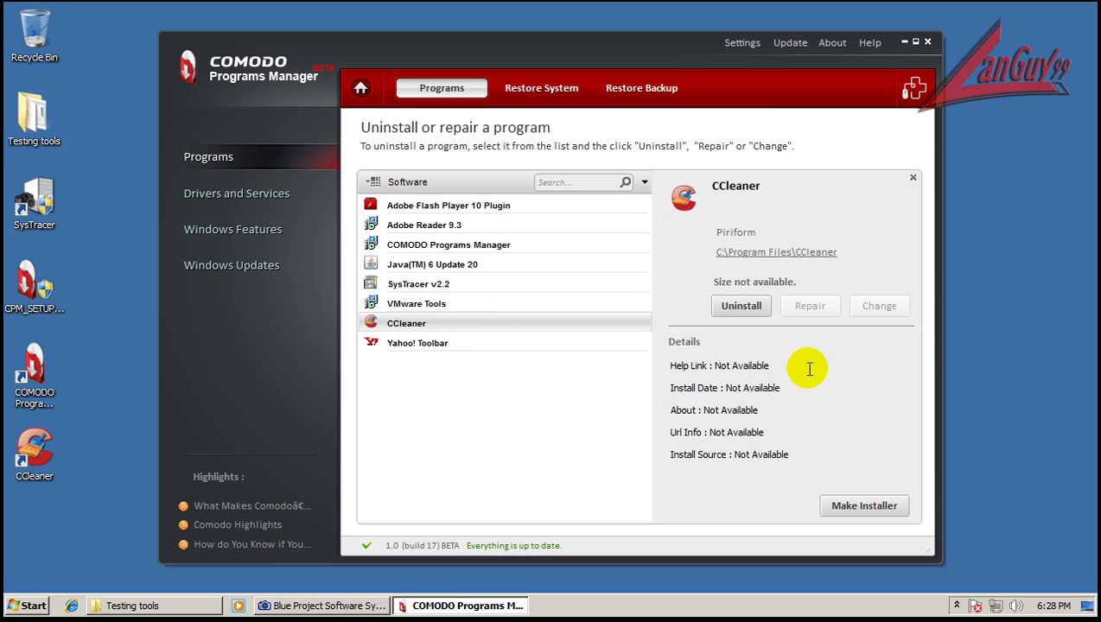
pyautogui.click(746, 307)
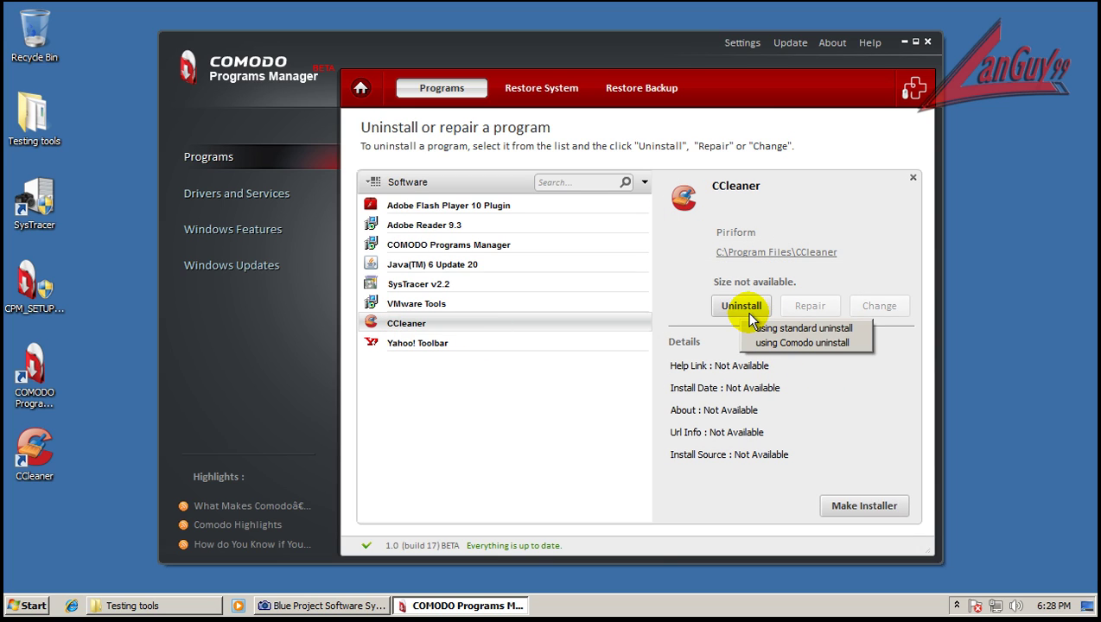
pyautogui.click(832, 345)
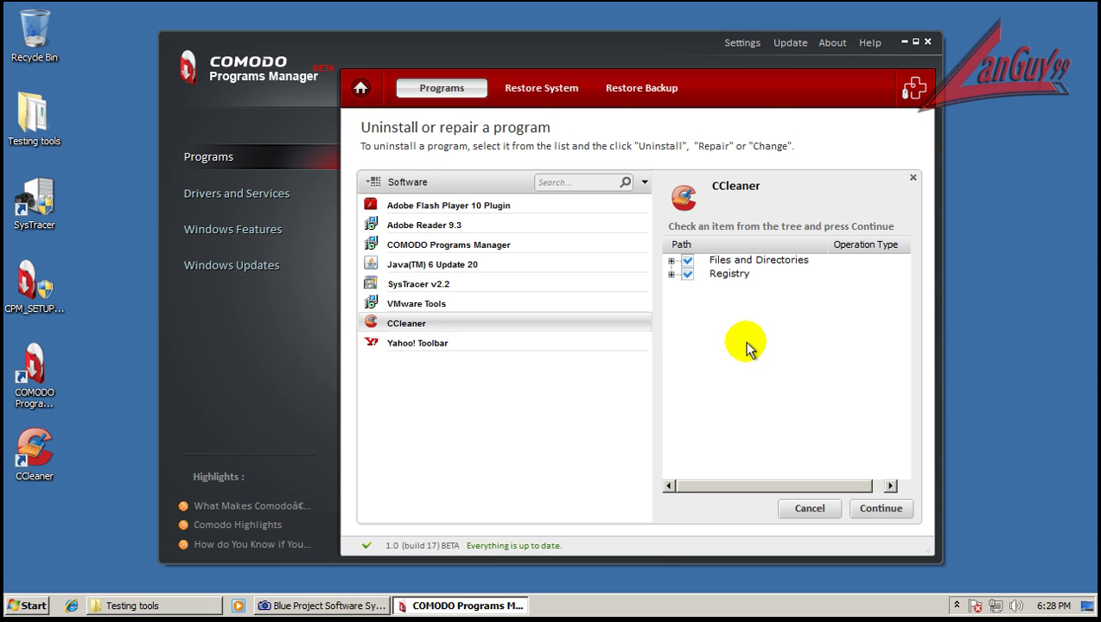
# Step: Review CCleaner's Files and Directories and Registry lists, then confirm their removal
pyautogui.click(672, 261)
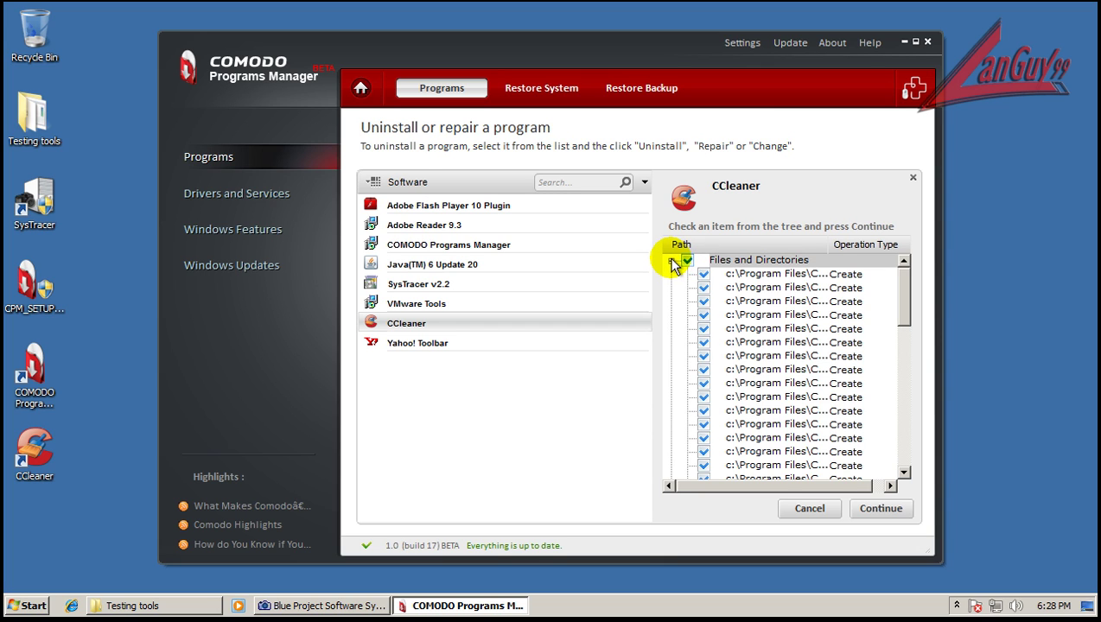
pyautogui.click(671, 261)
pyautogui.click(672, 274)
pyautogui.click(672, 261)
pyautogui.click(672, 274)
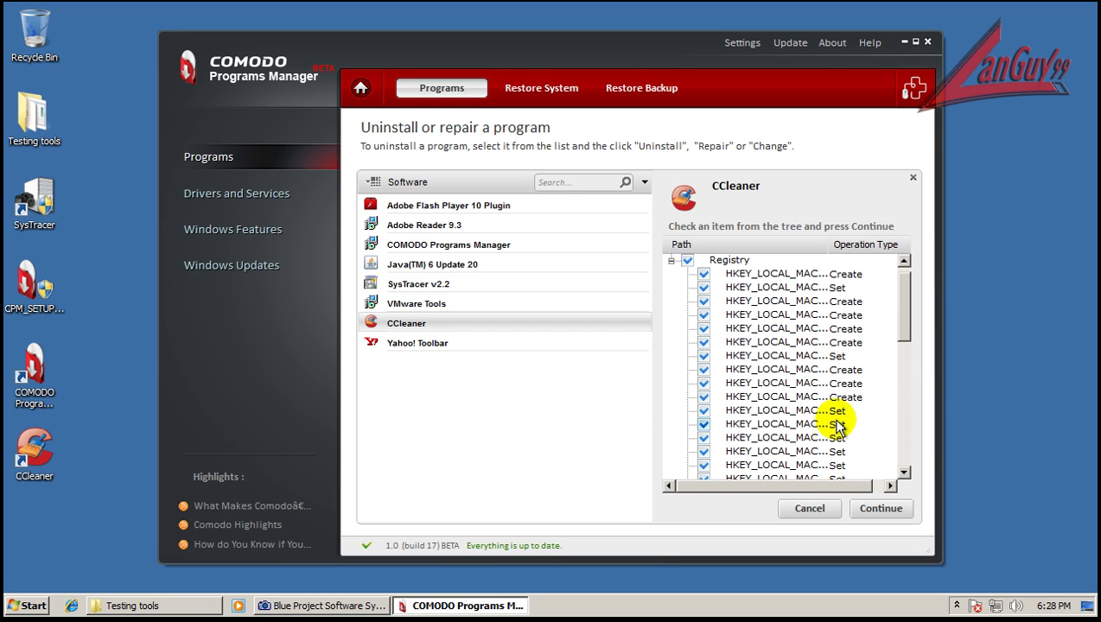
pyautogui.click(671, 260)
pyautogui.click(878, 509)
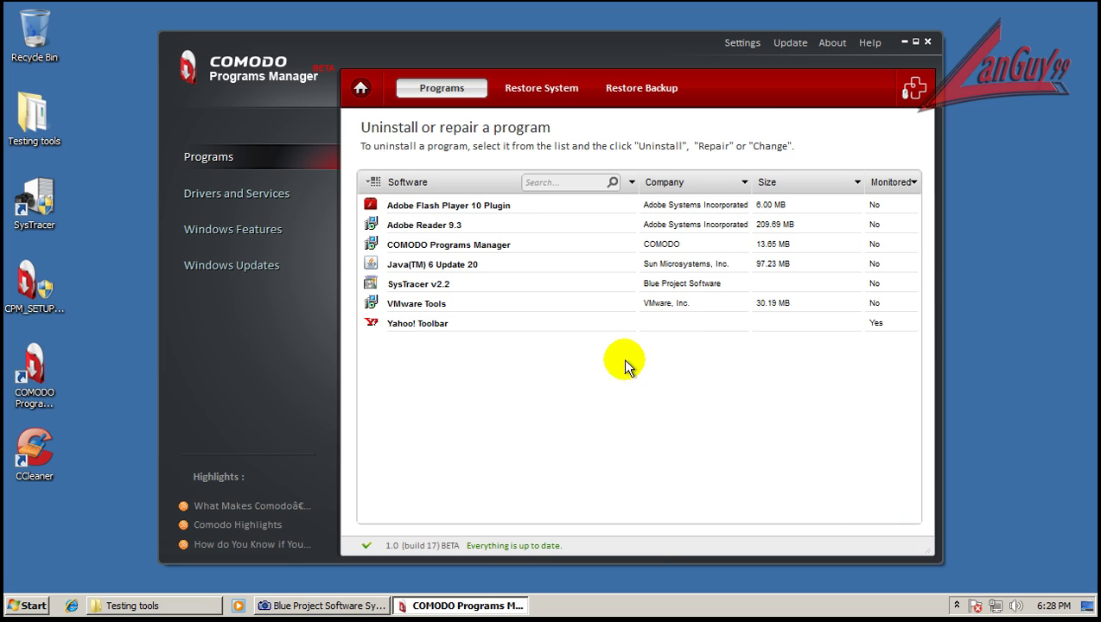
# Step: Uninstall Yahoo! Toolbar using Comodo uninstall, dismiss the pending-deletion notice and close the manager
pyautogui.click(421, 326)
pyautogui.click(739, 306)
pyautogui.click(770, 336)
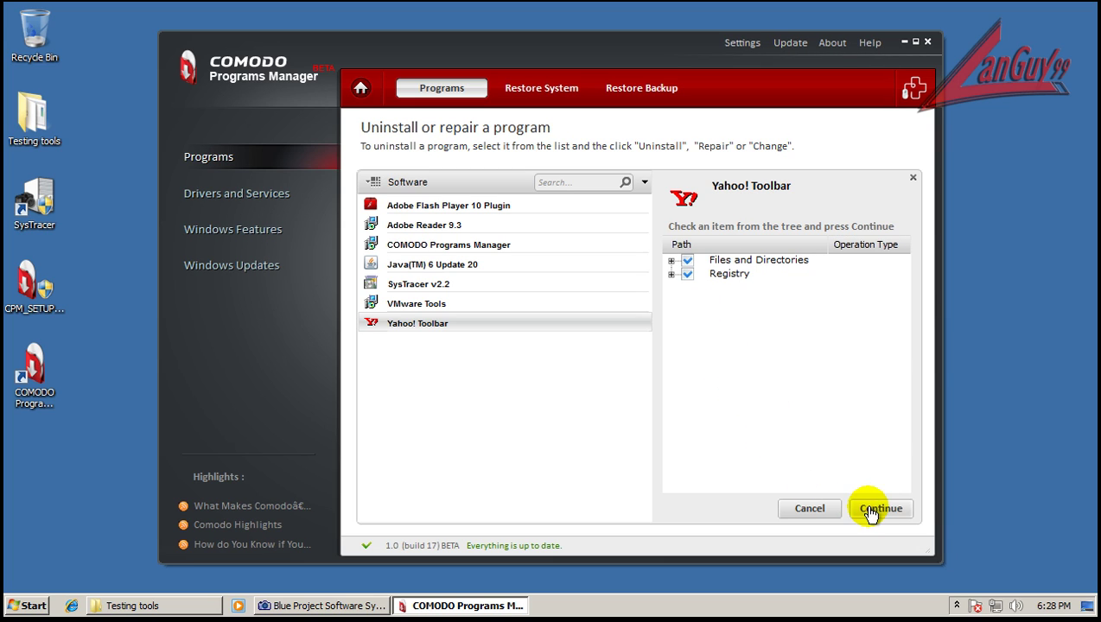
pyautogui.click(880, 508)
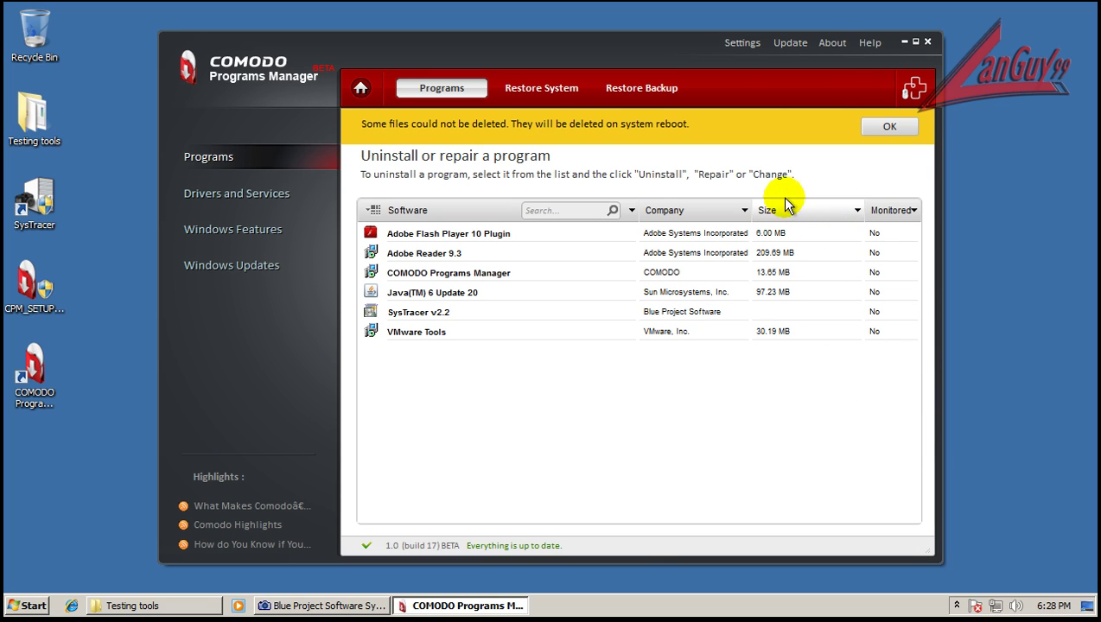
pyautogui.click(889, 128)
pyautogui.hotkey('alt', 'F4')
# Step: Under HKEY_CLASSES_ROOT\AppID, inspect the deleted YCAPlugin, YMERemote, YPUBC, YTBM DLL keys and GUID keys
pyautogui.moveTo(1054, 606)
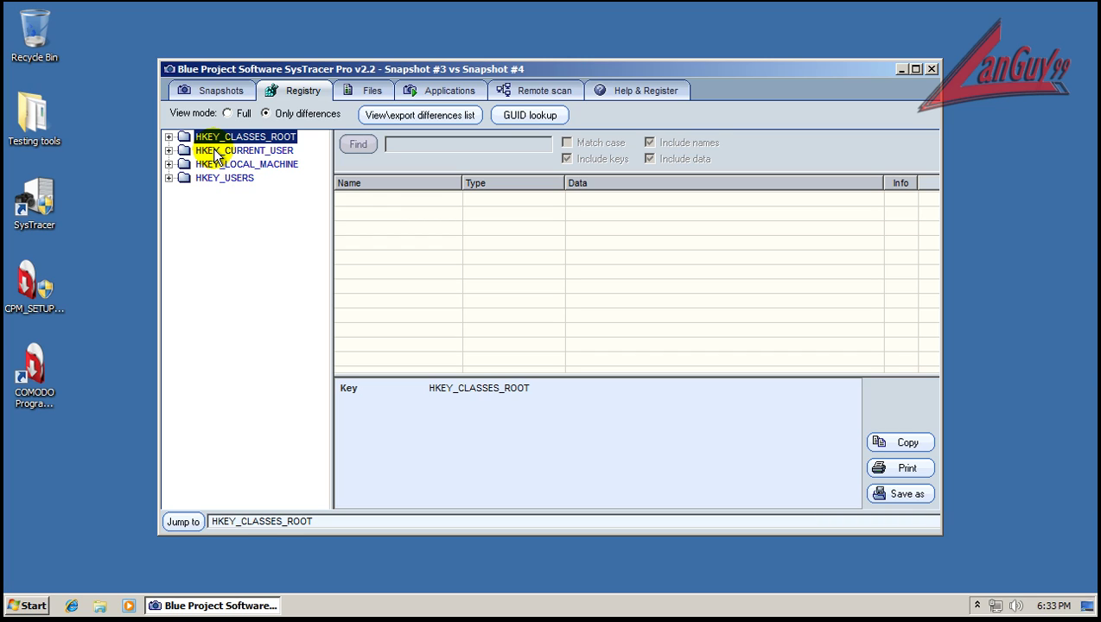
pyautogui.click(169, 137)
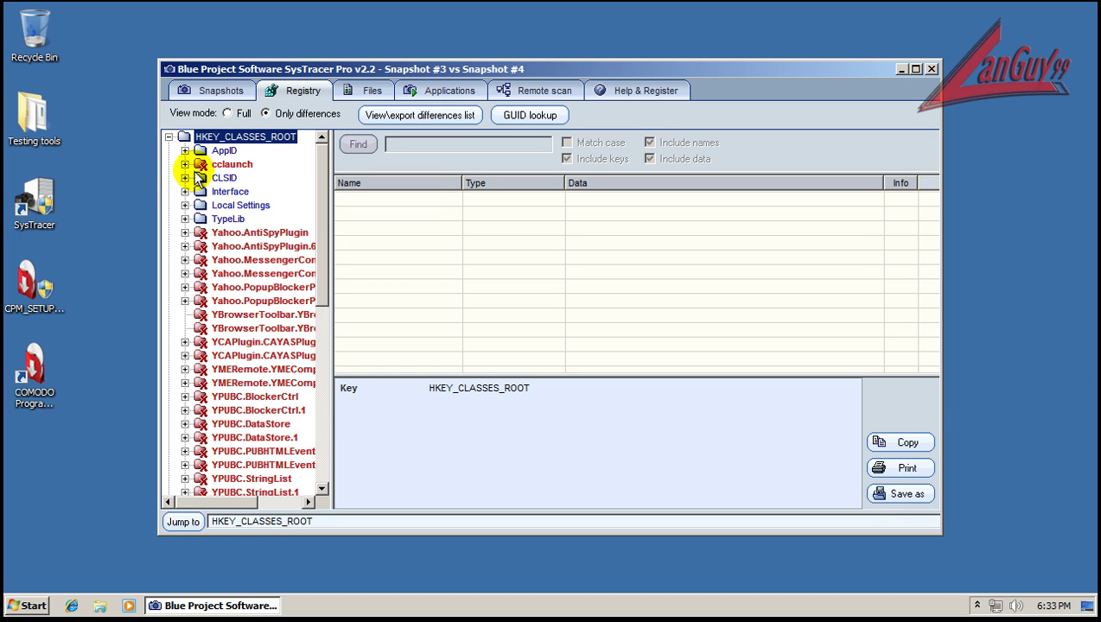
pyautogui.click(184, 151)
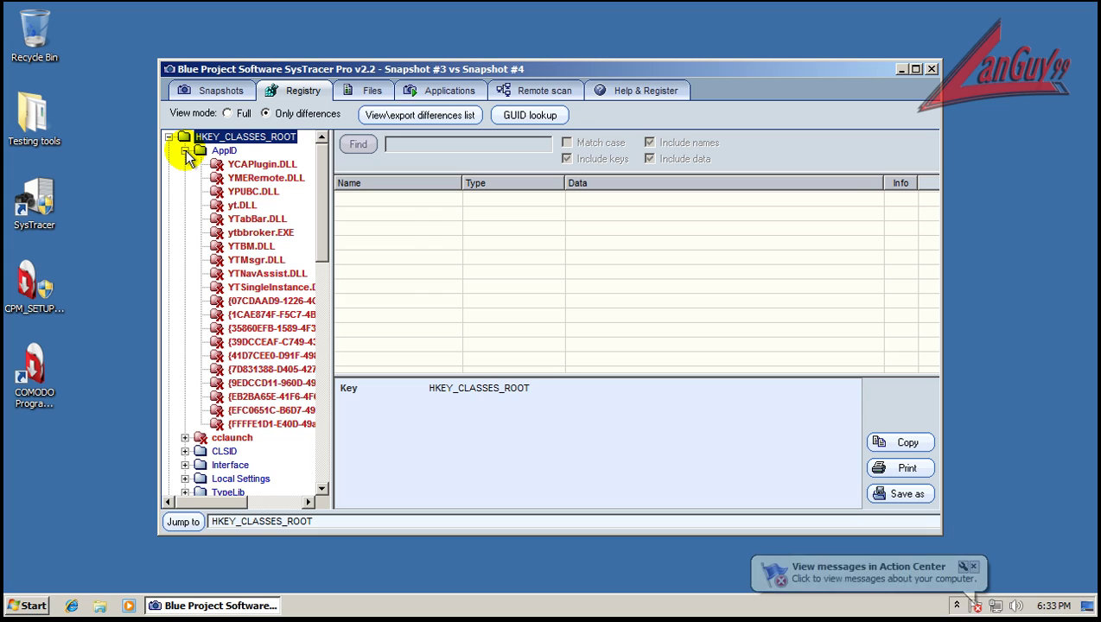
pyautogui.click(275, 166)
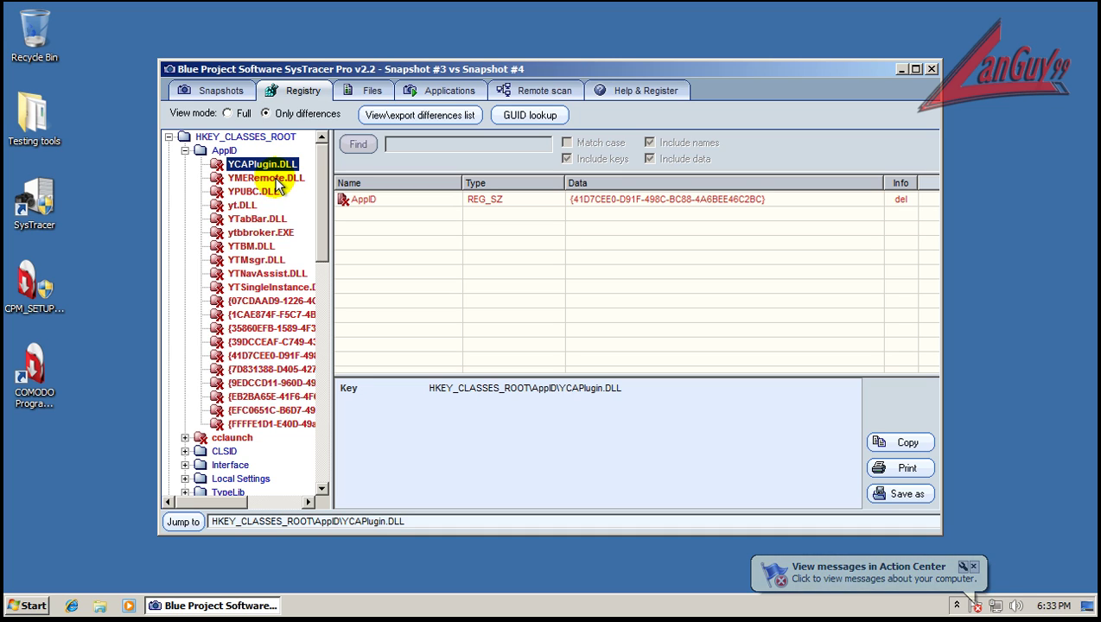
pyautogui.click(259, 178)
pyautogui.click(250, 192)
pyautogui.click(251, 246)
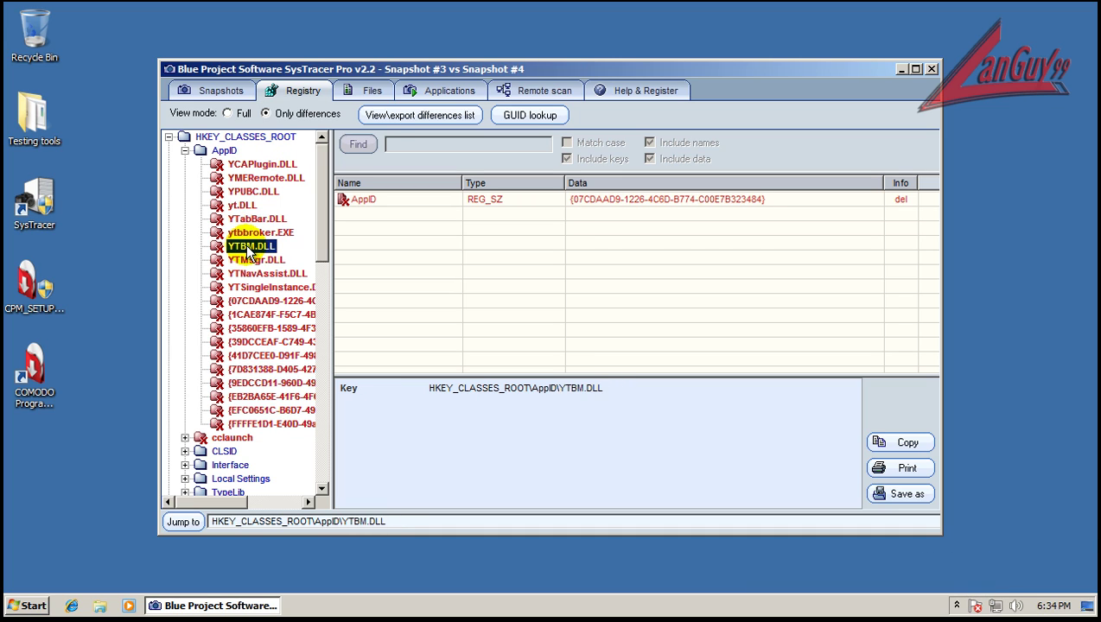
pyautogui.click(250, 301)
pyautogui.click(250, 314)
pyautogui.click(251, 342)
pyautogui.click(185, 151)
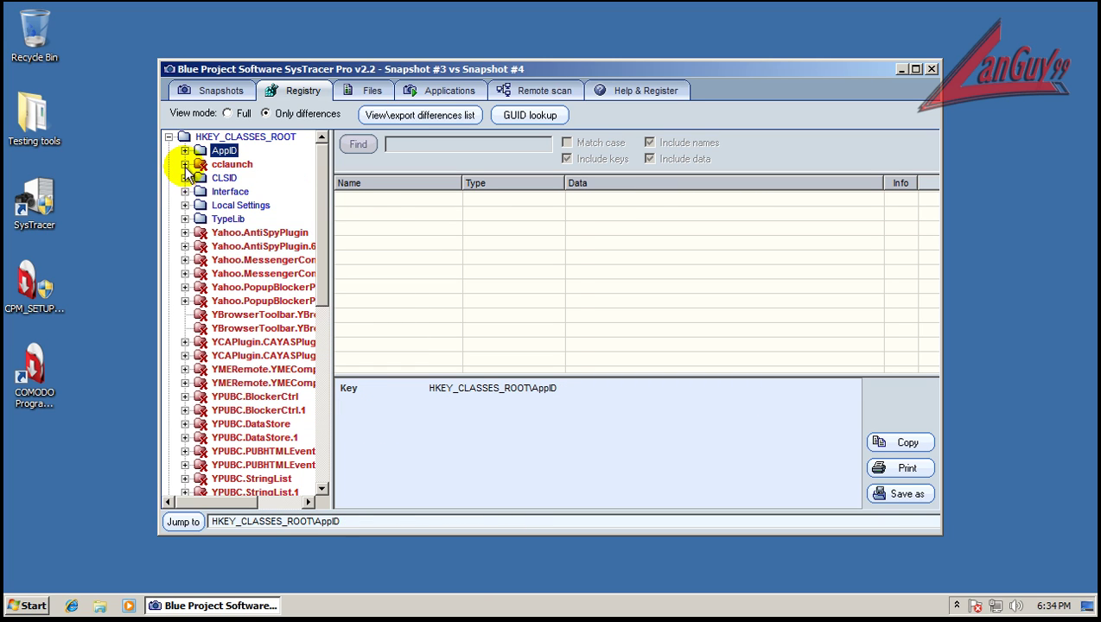
# Step: View the deleted cclaunch values and CCleaner's CLSID shell keys Open CCleaner and Run CCleaner
pyautogui.click(226, 164)
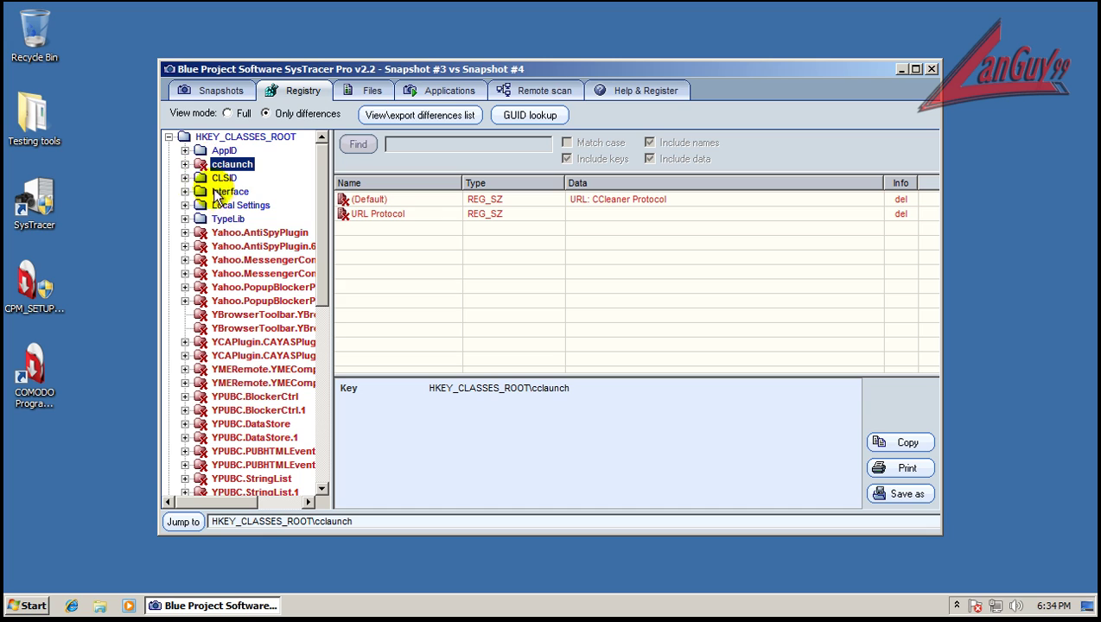
pyautogui.click(185, 177)
pyautogui.click(201, 287)
pyautogui.click(217, 301)
pyautogui.click(233, 315)
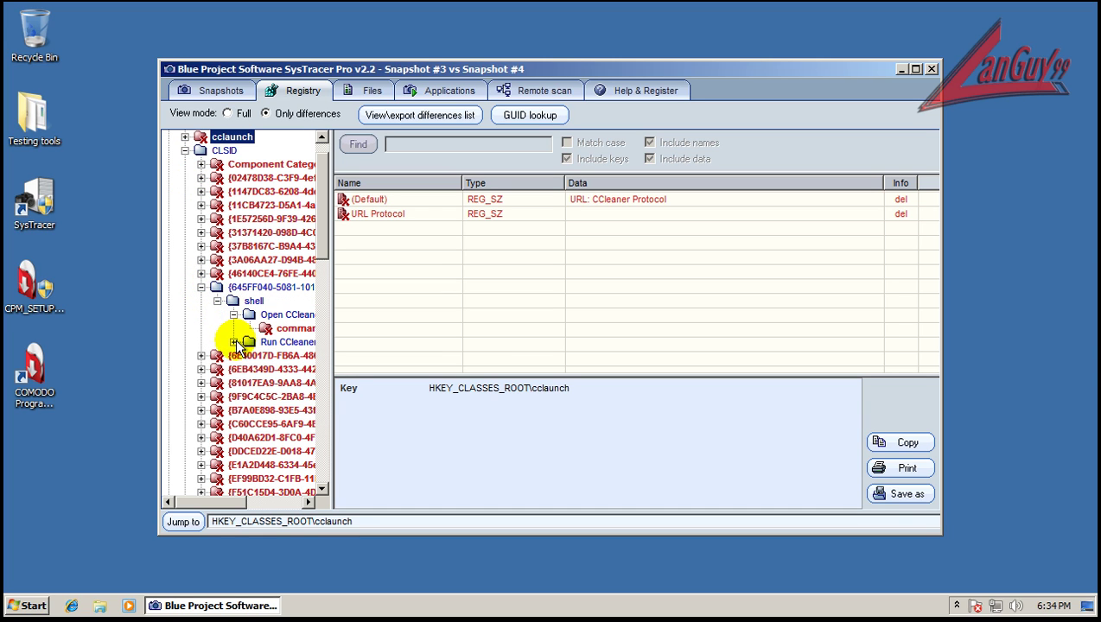
pyautogui.click(234, 342)
pyautogui.click(185, 150)
# Step: Check the Interface key, then open Local Settings\MuiCache\8\52C64B7E to view its added values
pyautogui.click(185, 164)
pyautogui.scroll(-4, 201, 247)
pyautogui.scroll(4, 197, 246)
pyautogui.click(185, 136)
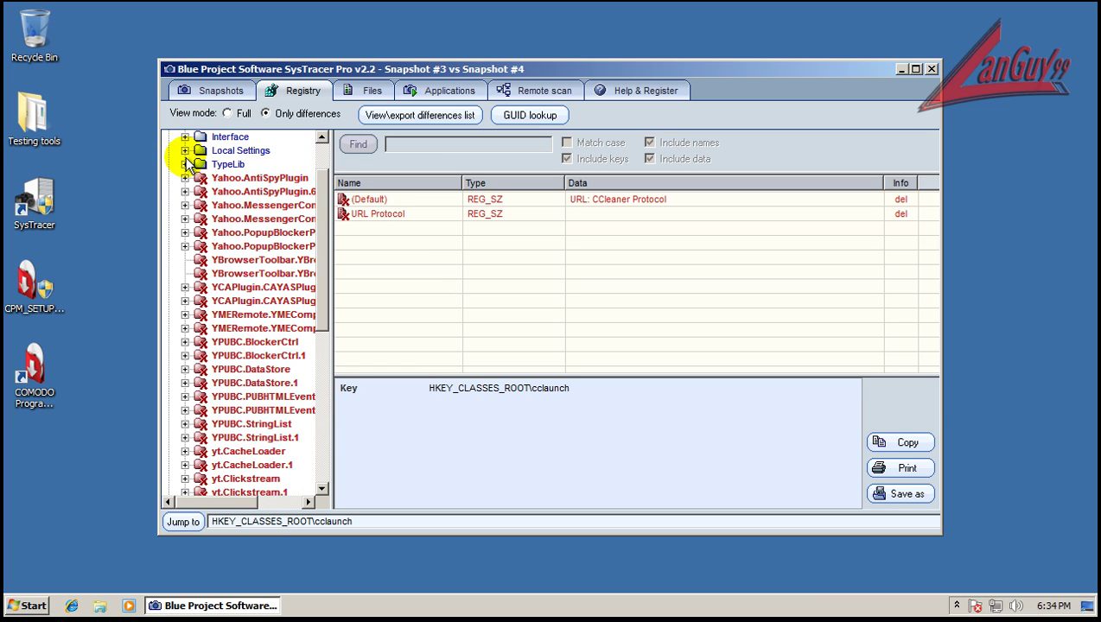
pyautogui.click(185, 150)
pyautogui.click(201, 165)
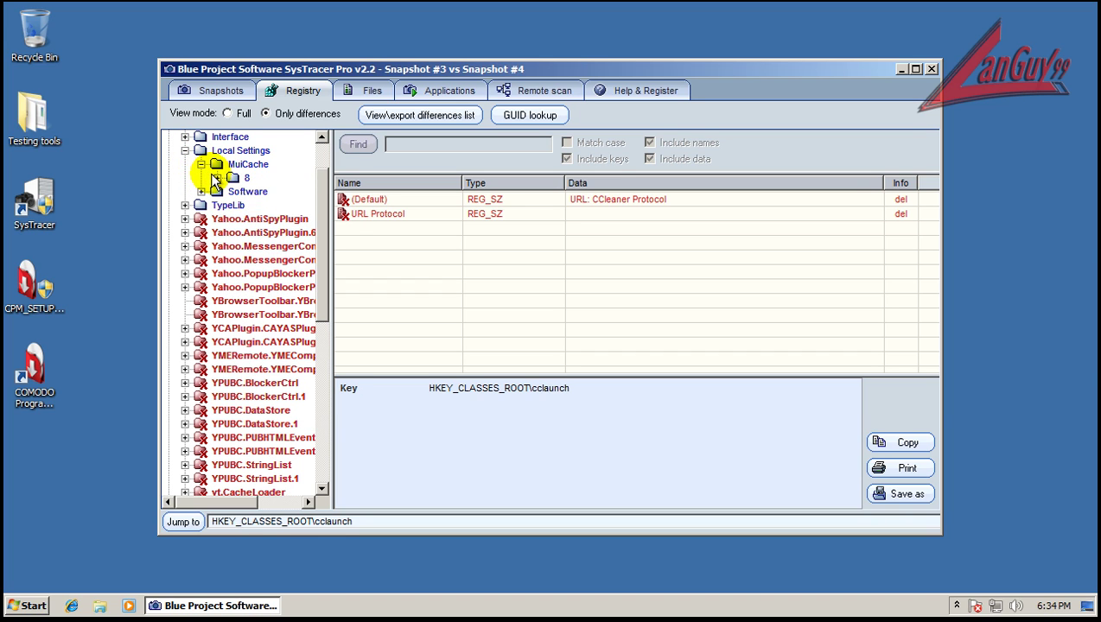
pyautogui.click(217, 178)
pyautogui.click(276, 192)
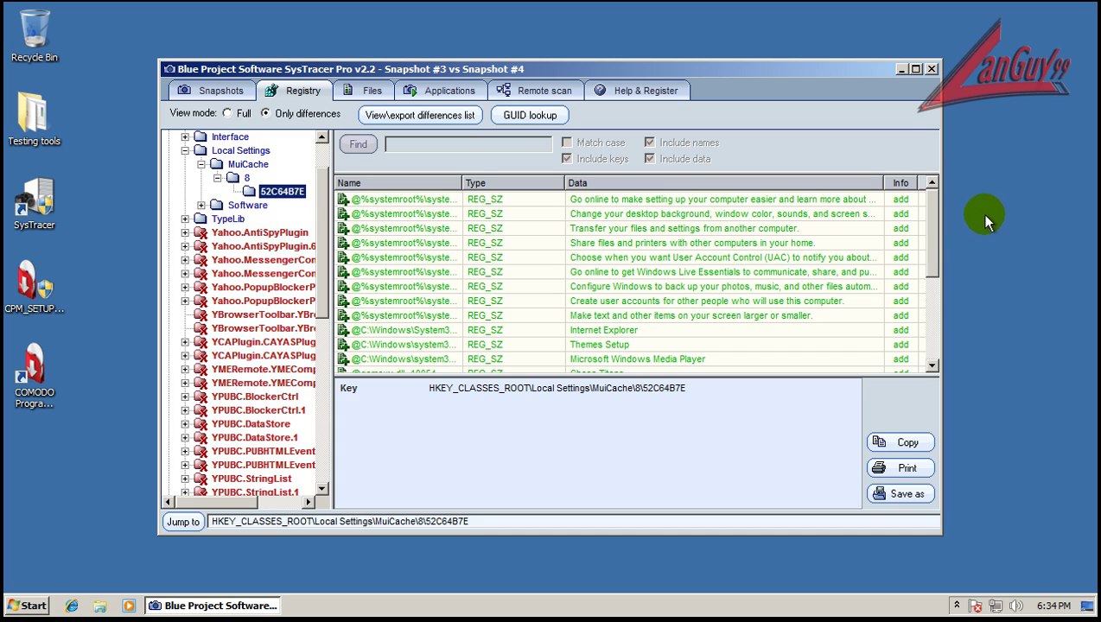
# Step: Widen the window and inspect added MuiCache values like Configure Windows backup, Internet Explorer, Minesweeper
pyautogui.moveTo(942, 196); pyautogui.dragTo(1082, 184)
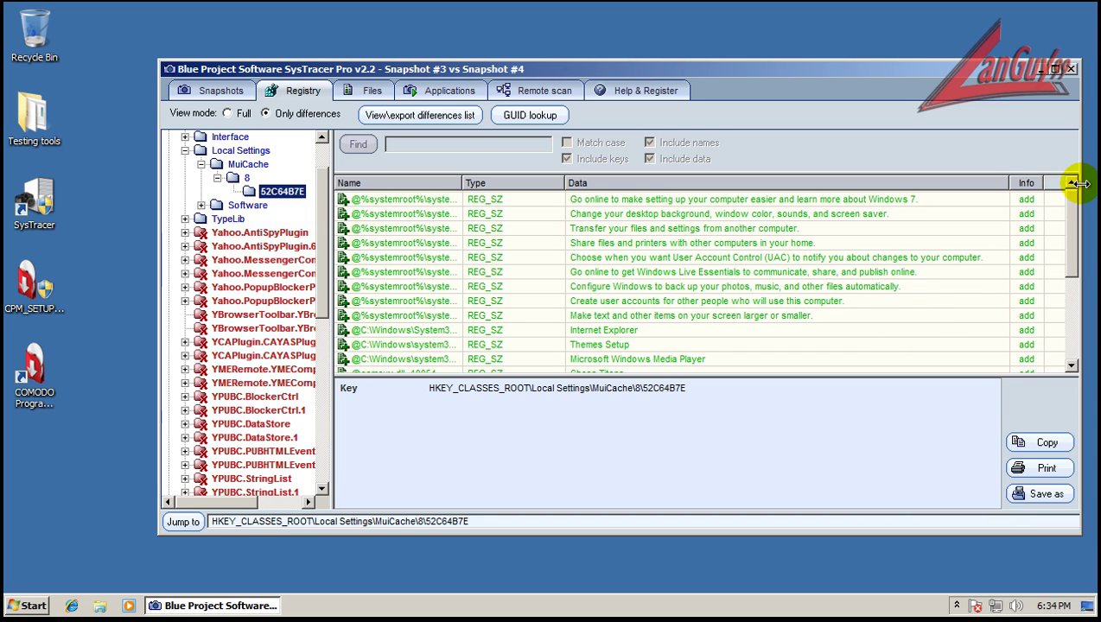
pyautogui.click(653, 209)
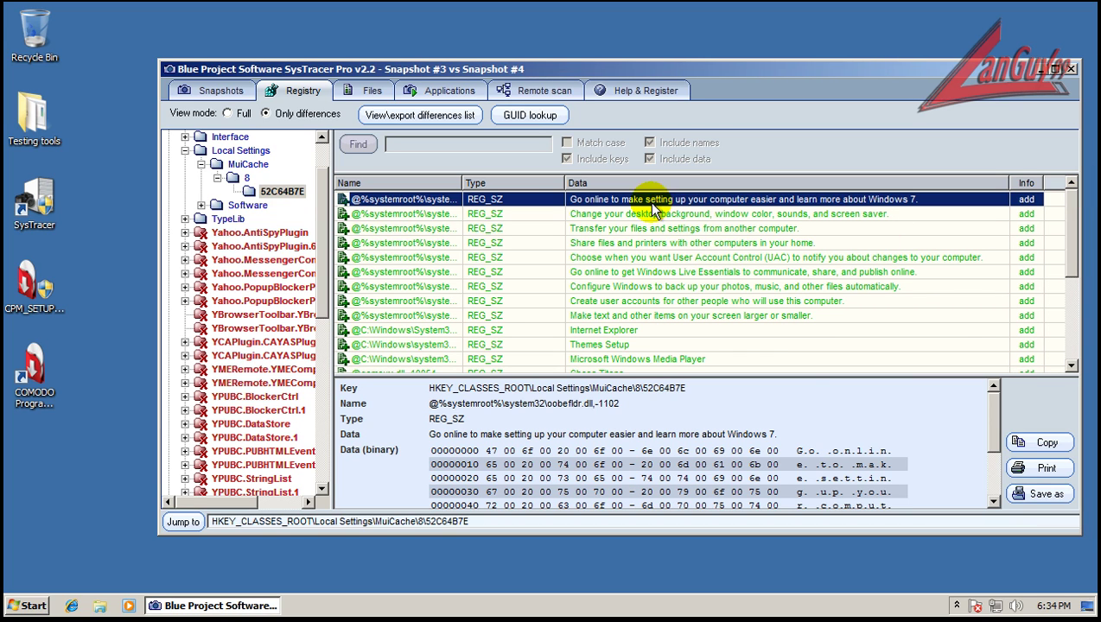
pyautogui.click(423, 214)
pyautogui.click(420, 230)
pyautogui.click(416, 287)
pyautogui.click(406, 316)
pyautogui.click(413, 332)
pyautogui.moveTo(1072, 273); pyautogui.dragTo(1074, 332)
pyautogui.click(415, 272)
# Step: Browse Local Settings\Software\Microsoft\Windows\CurrentVersion changes, viewing TrayNotify and Shell\Bags, then check TypeLib
pyautogui.click(217, 178)
pyautogui.click(200, 192)
pyautogui.click(217, 204)
pyautogui.click(233, 218)
pyautogui.click(250, 233)
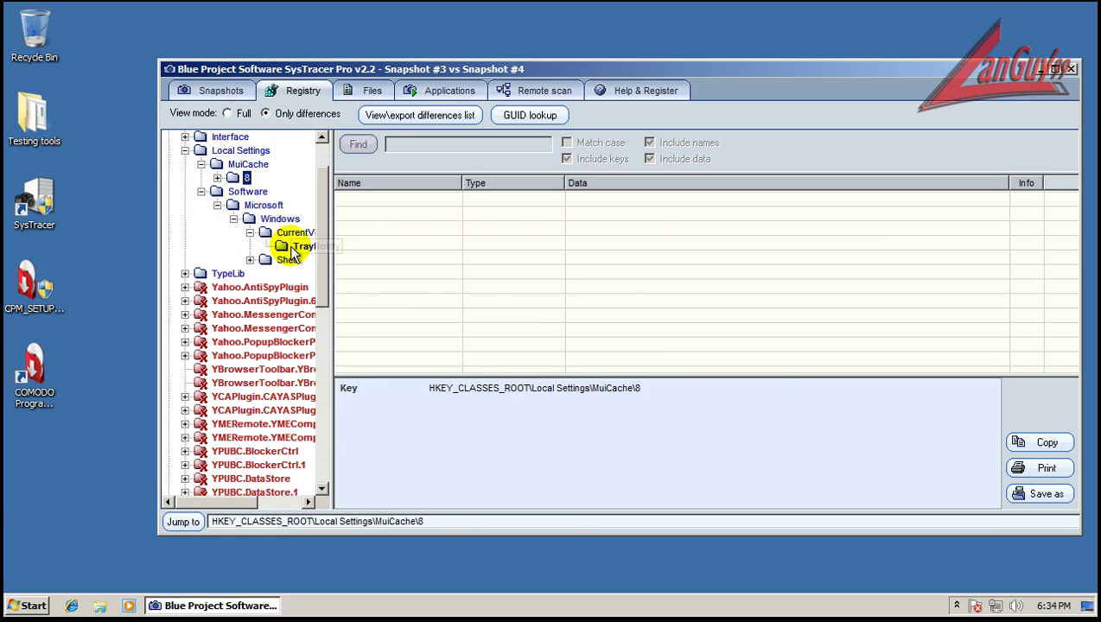
pyautogui.click(291, 247)
pyautogui.click(278, 262)
pyautogui.click(250, 261)
pyautogui.click(280, 275)
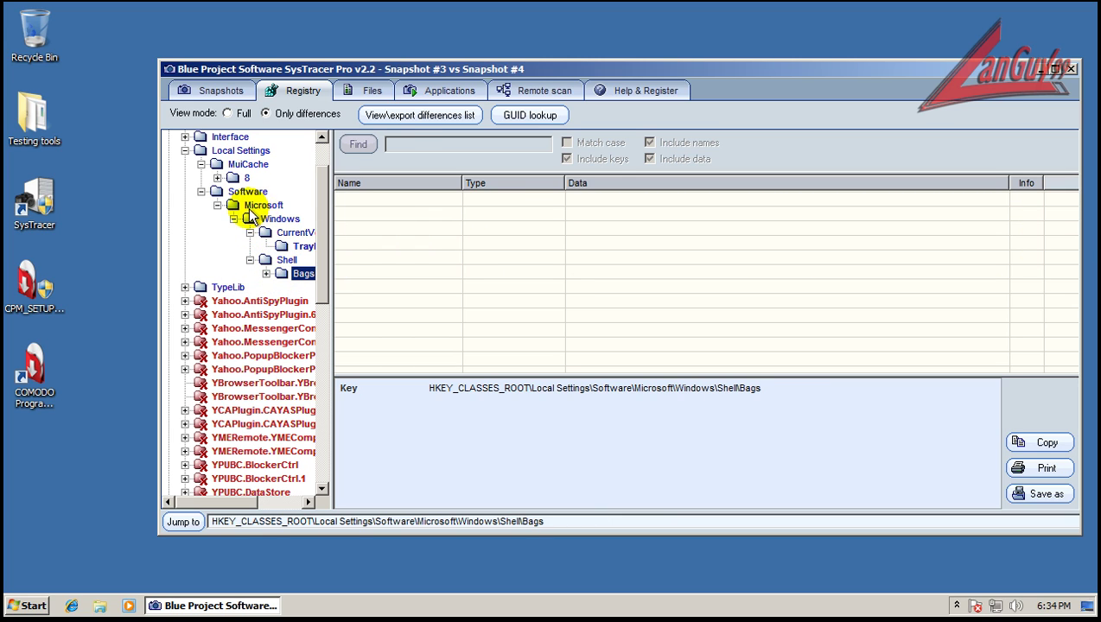
pyautogui.click(185, 151)
pyautogui.click(184, 164)
pyautogui.click(184, 164)
# Step: Expand HKEY_CURRENT_USER\Software\AppDataLow\Software\Yahoo and Classes\Local Settings to see the leftover changes
pyautogui.scroll(-7, 184, 234)
pyautogui.scroll(-1, 184, 240)
pyautogui.click(169, 450)
pyautogui.click(184, 451)
pyautogui.scroll(-1, 245, 423)
pyautogui.click(200, 397)
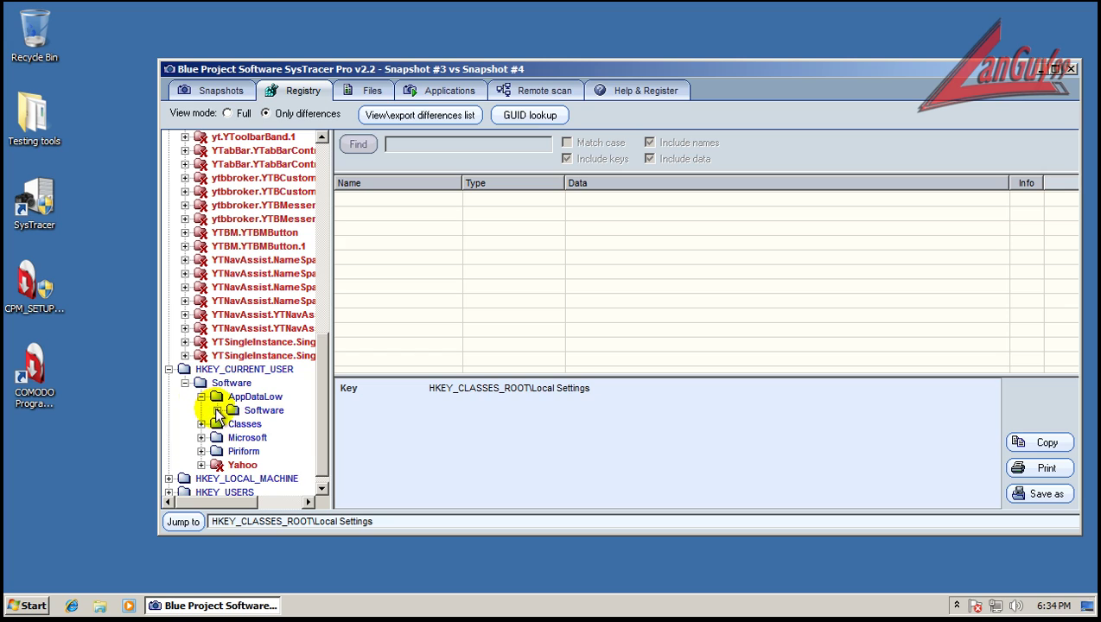
pyautogui.click(217, 411)
pyautogui.click(233, 424)
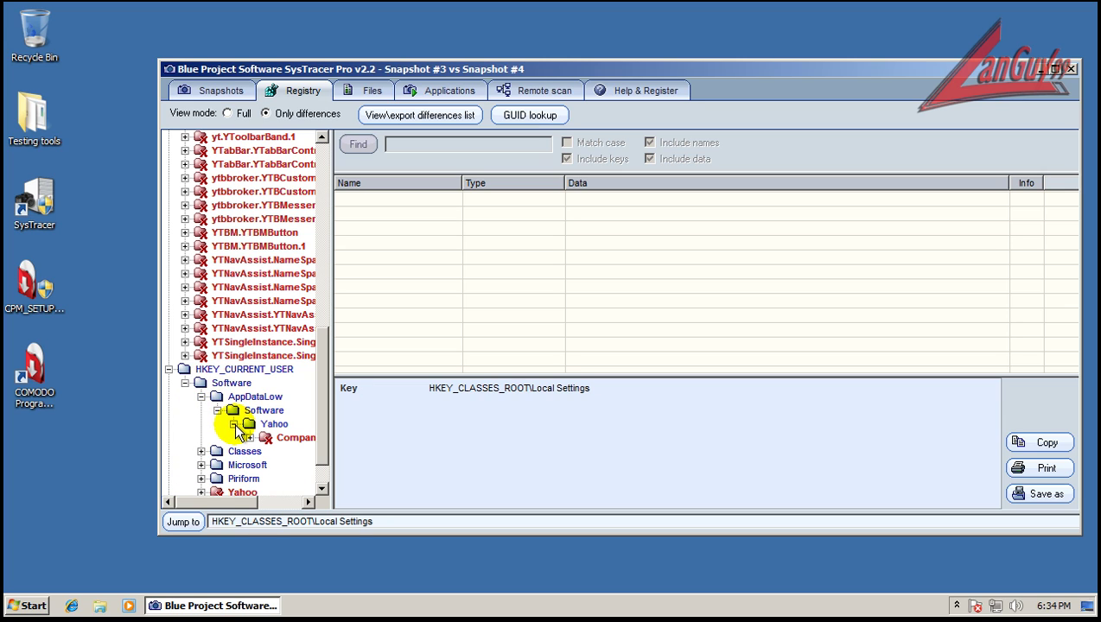
pyautogui.click(200, 451)
pyautogui.click(217, 465)
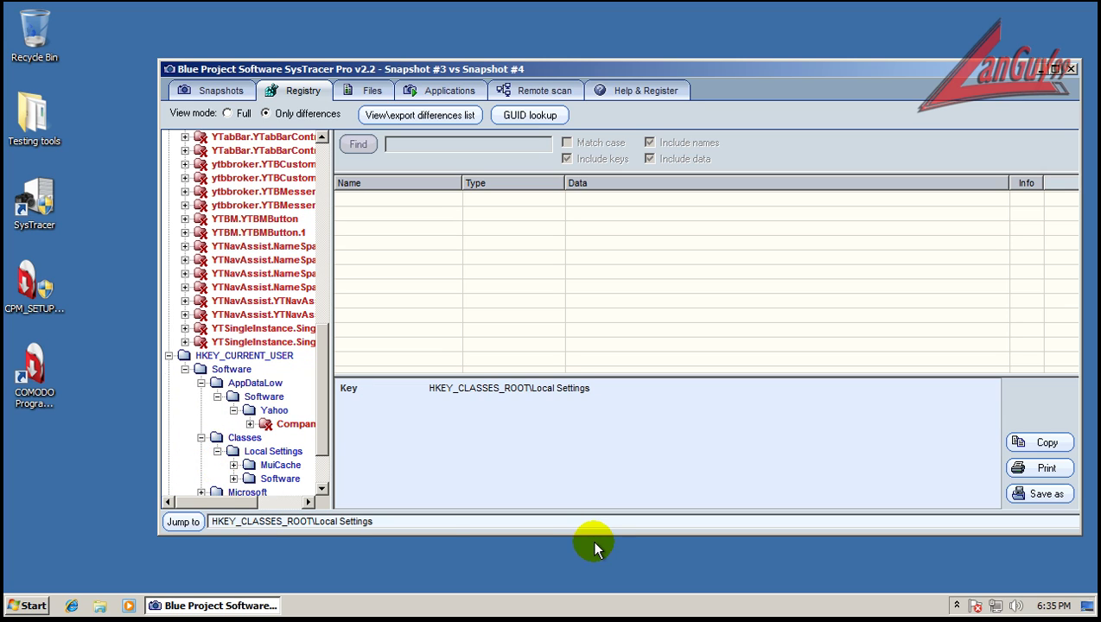
# Step: In the Files differences, expand c:\Program Files to check COMODO and deleted Yahoo! folders, then close SysTracer
pyautogui.click(371, 91)
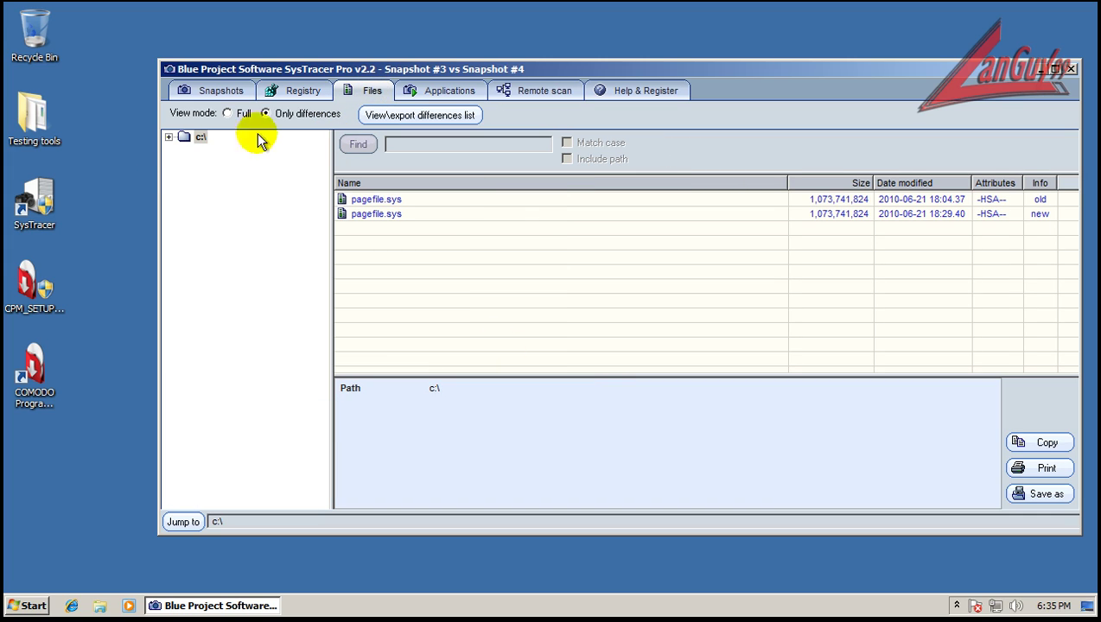
pyautogui.click(169, 137)
pyautogui.click(208, 152)
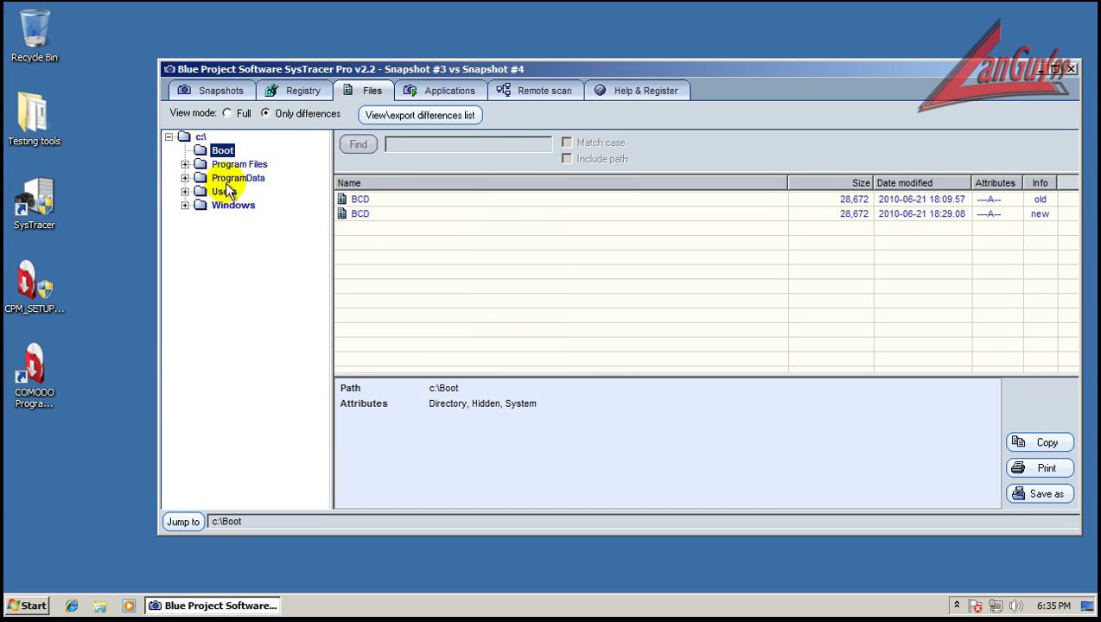
pyautogui.click(185, 165)
pyautogui.click(201, 191)
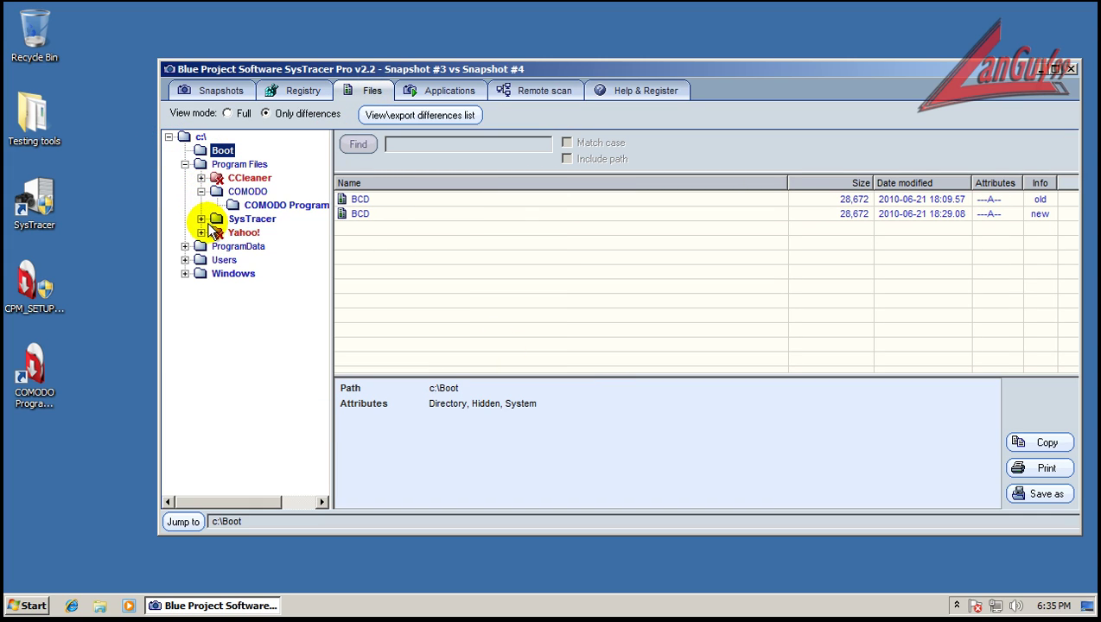
pyautogui.click(201, 233)
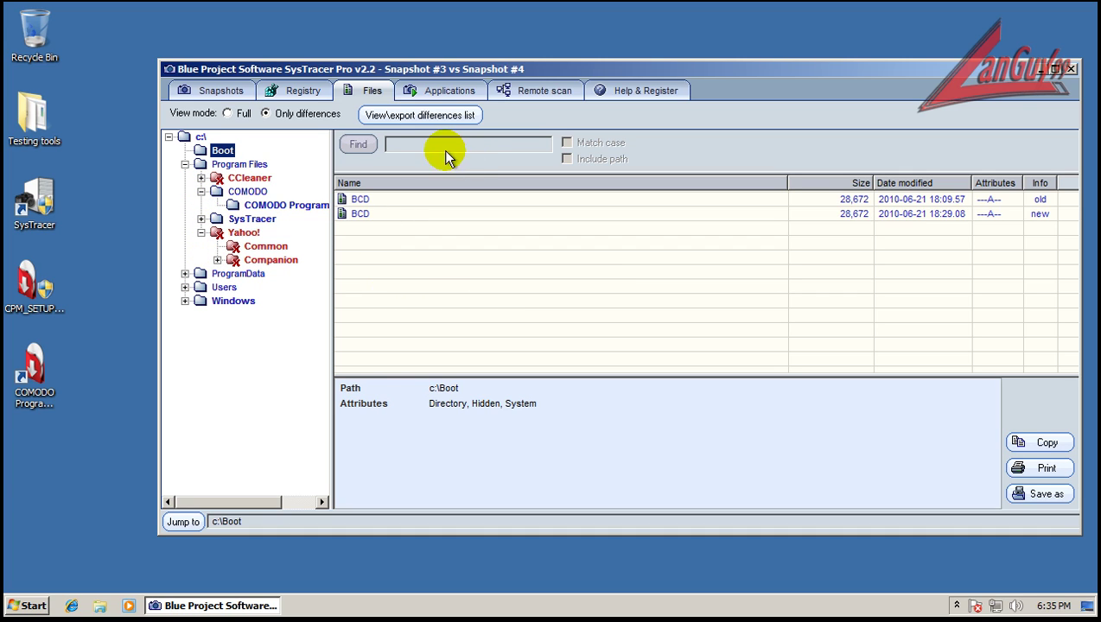
pyautogui.click(1071, 68)
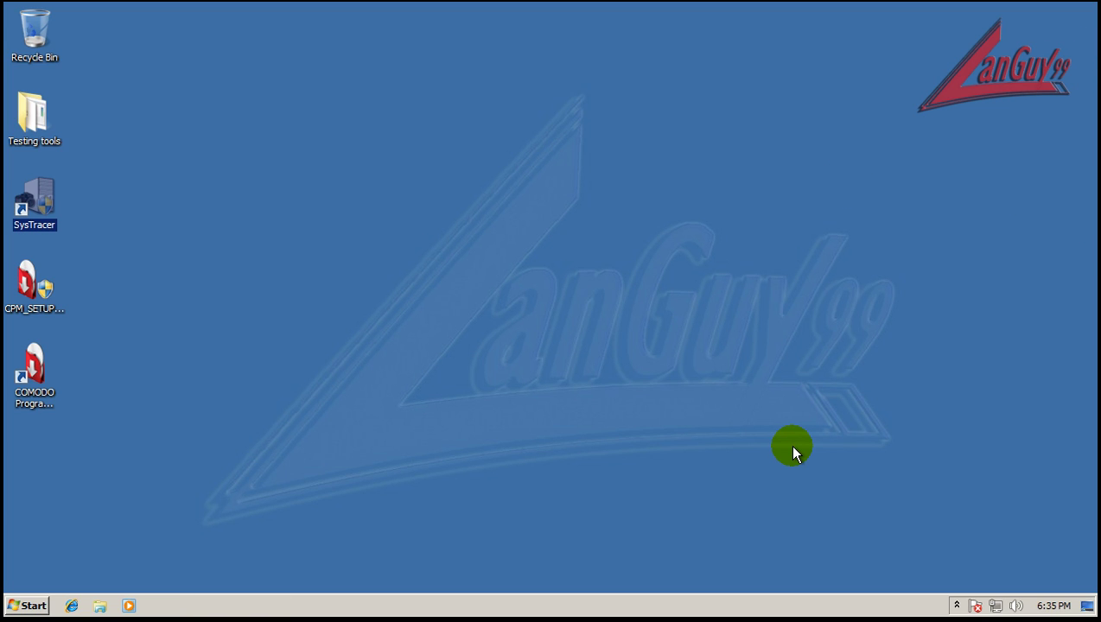
pyautogui.click(794, 427)
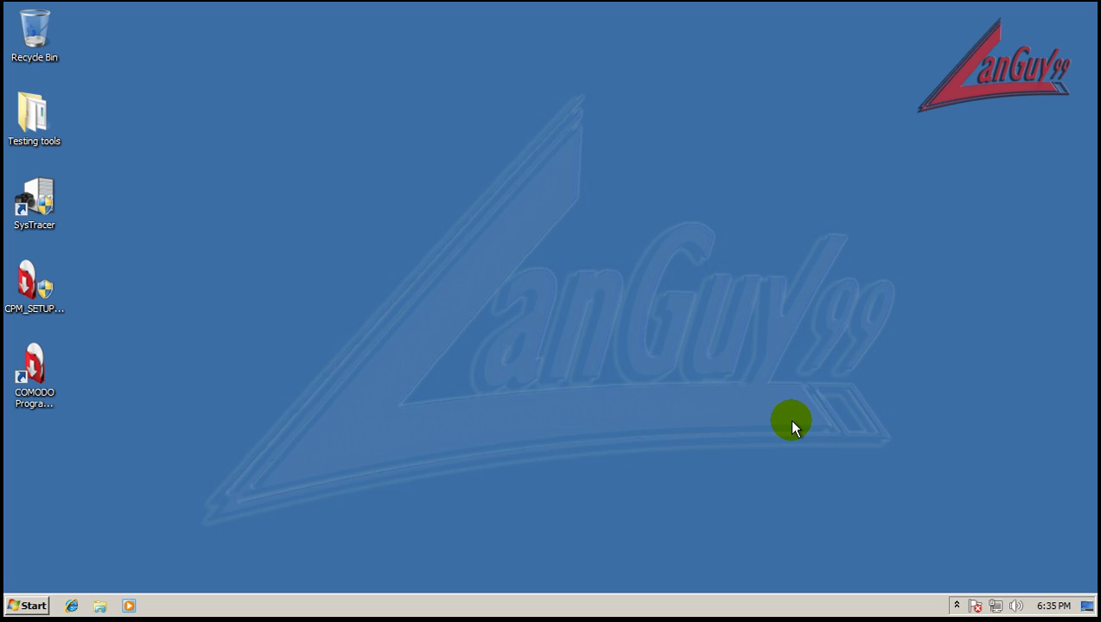